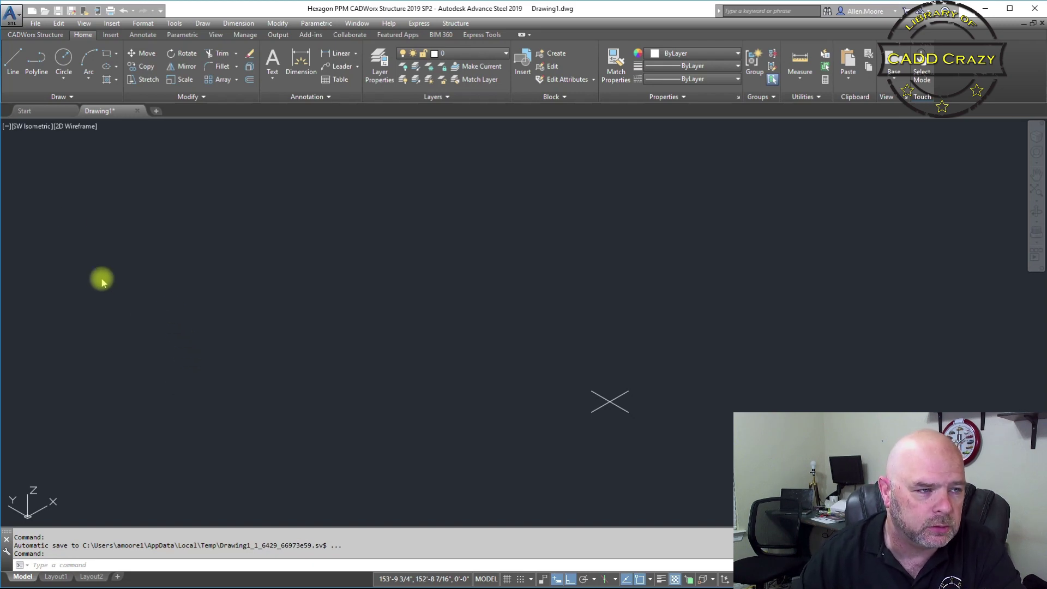
Open the CADWorx Structure Shapes settings using the Wide Flange section type and the Wide Flange (W) section data table.
left_click(40, 35)
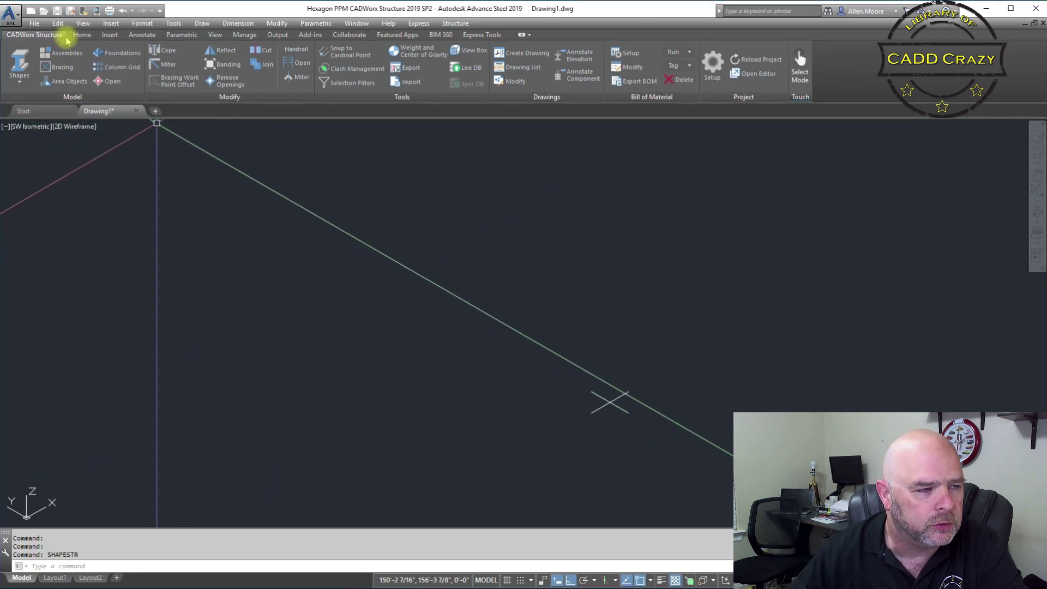
left_click(21, 76)
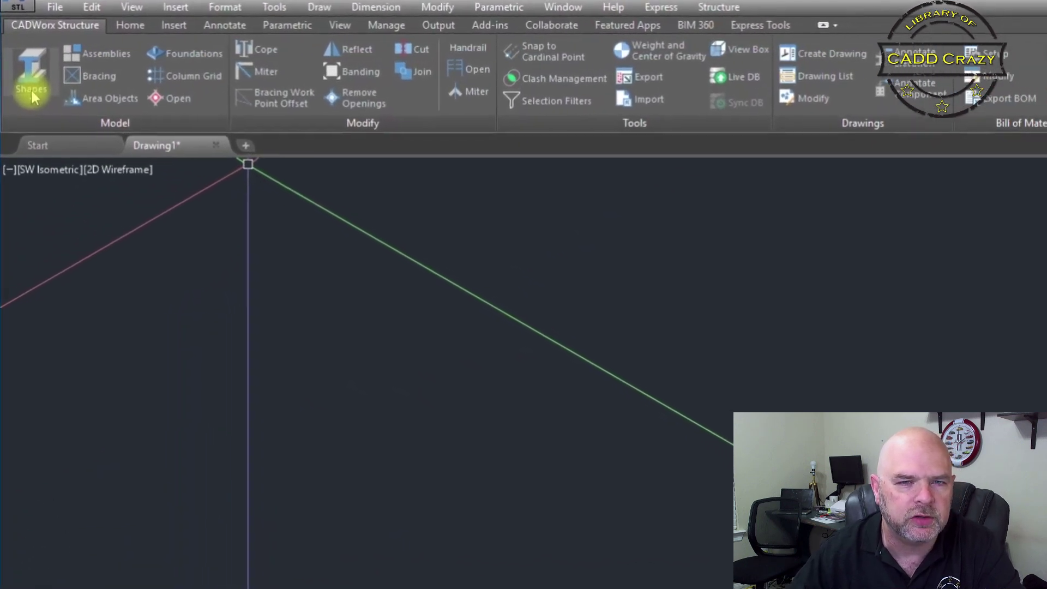
left_click(44, 72)
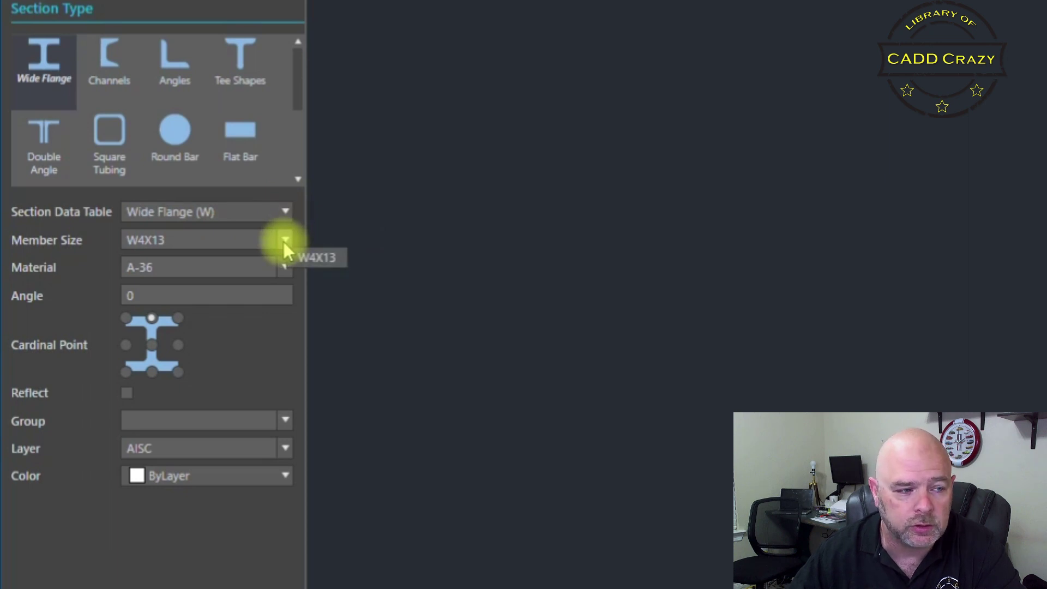
left_click(286, 211)
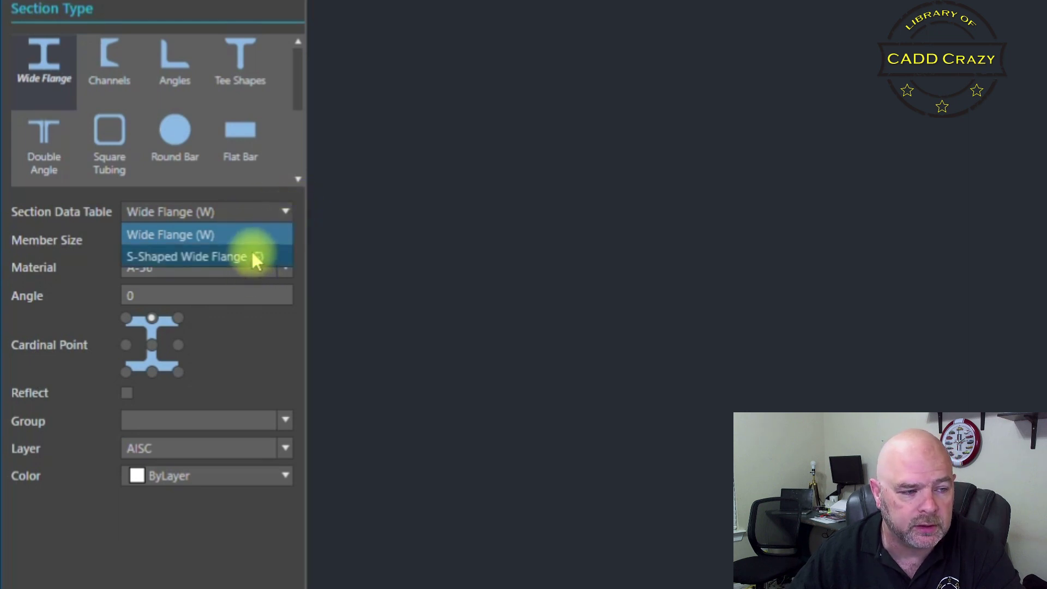
left_click(97, 263)
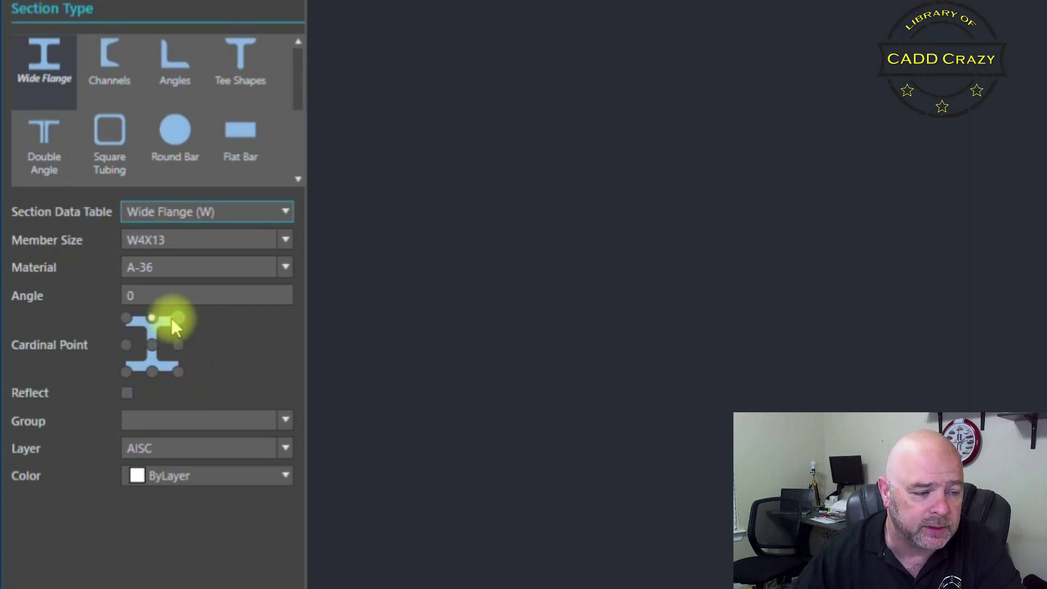
Assign the W4X13 member to the Columns group and set its cardinal point to the centre of the section.
left_click(288, 421)
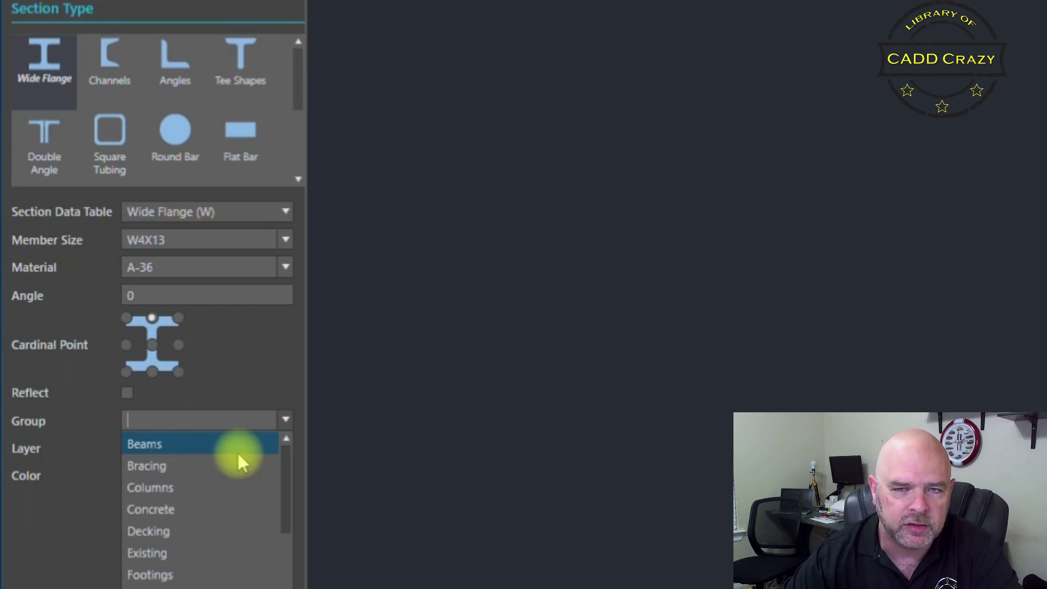
left_click(30, 443)
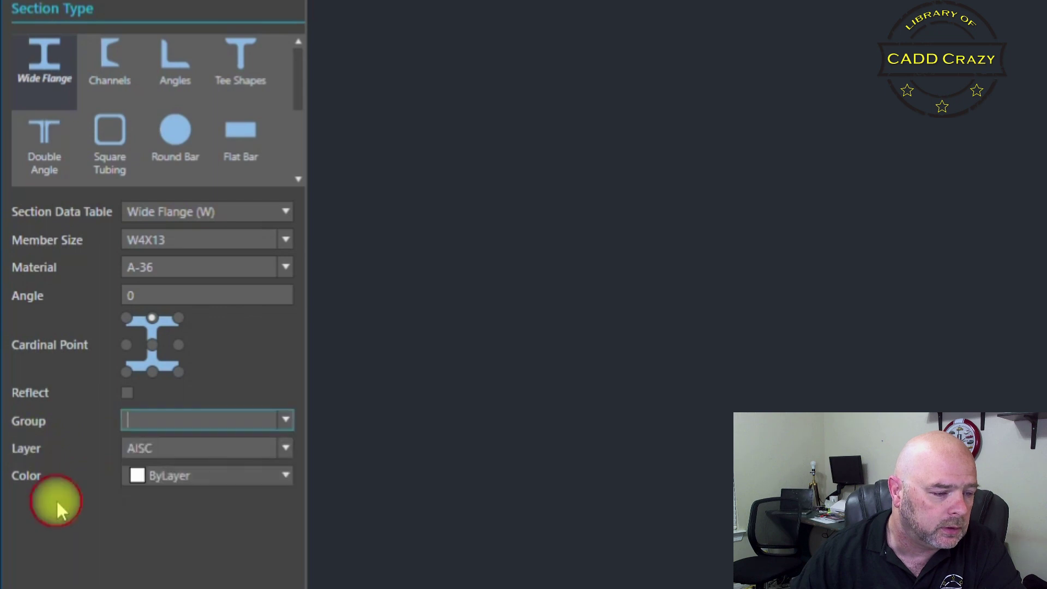
left_click(290, 424)
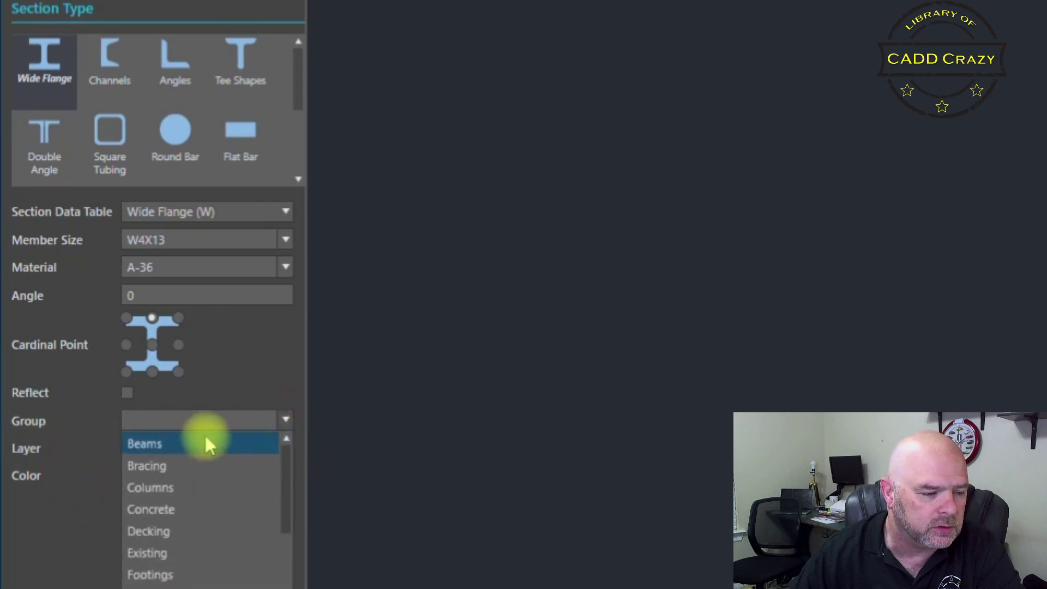
left_click(164, 487)
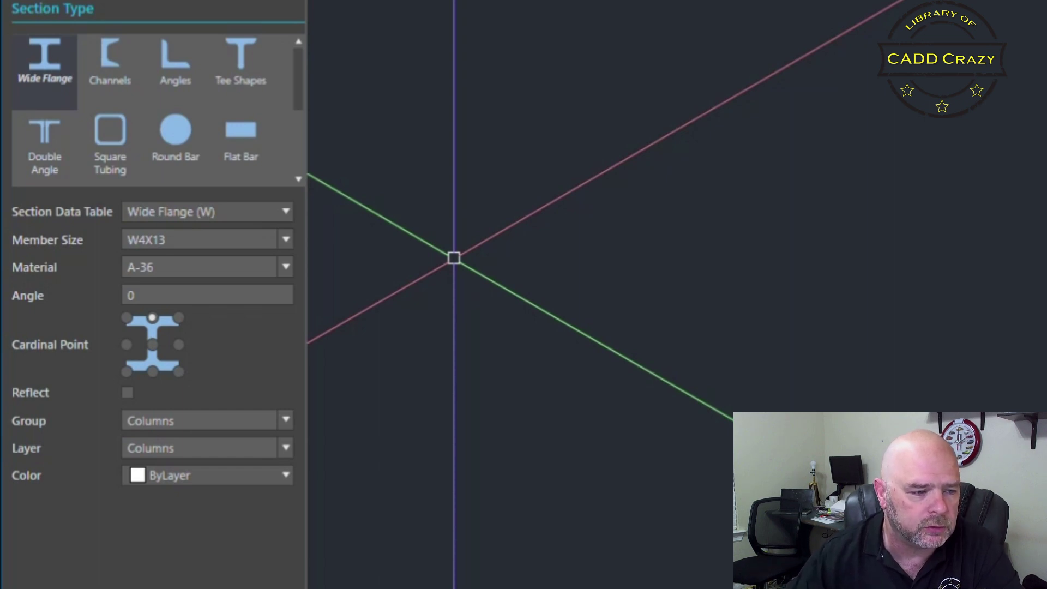
left_click(153, 346)
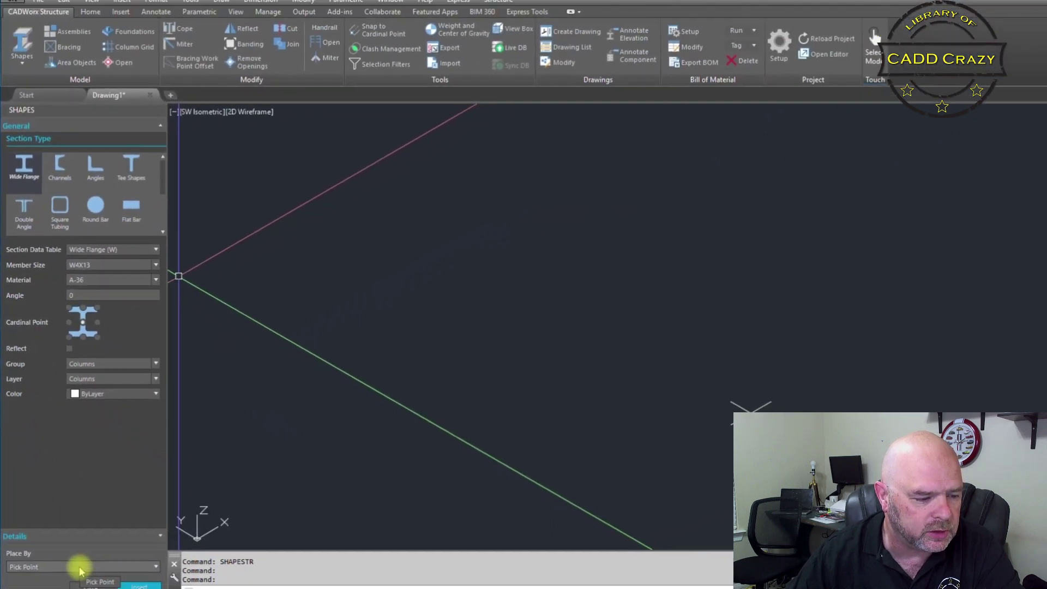
Insert the W4X13 column by Pick Point, starting at the midpoint of the crossed marker and rising 30' vertically.
left_click(79, 568)
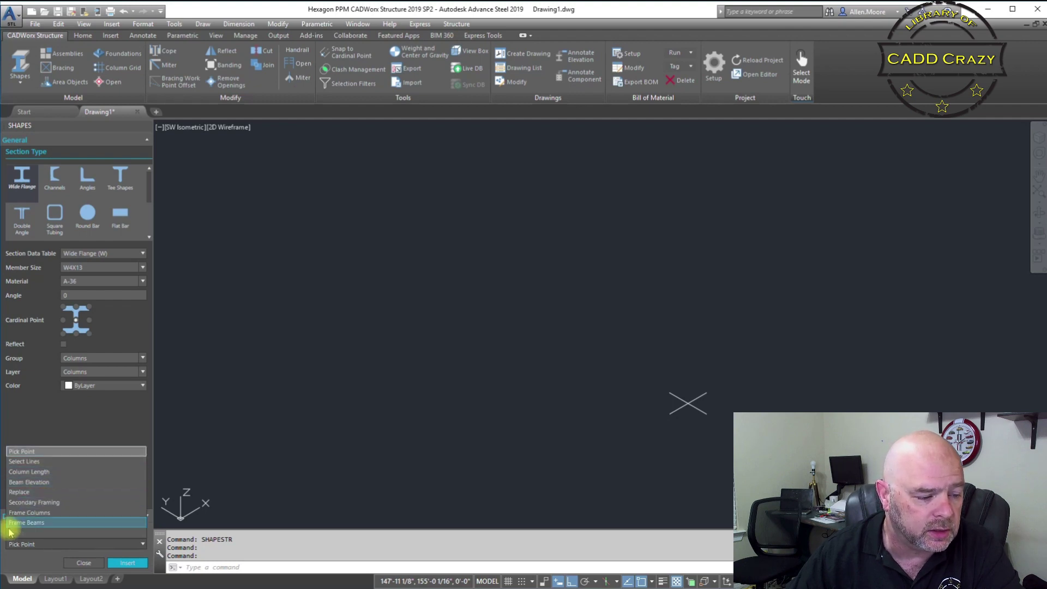
left_click(34, 451)
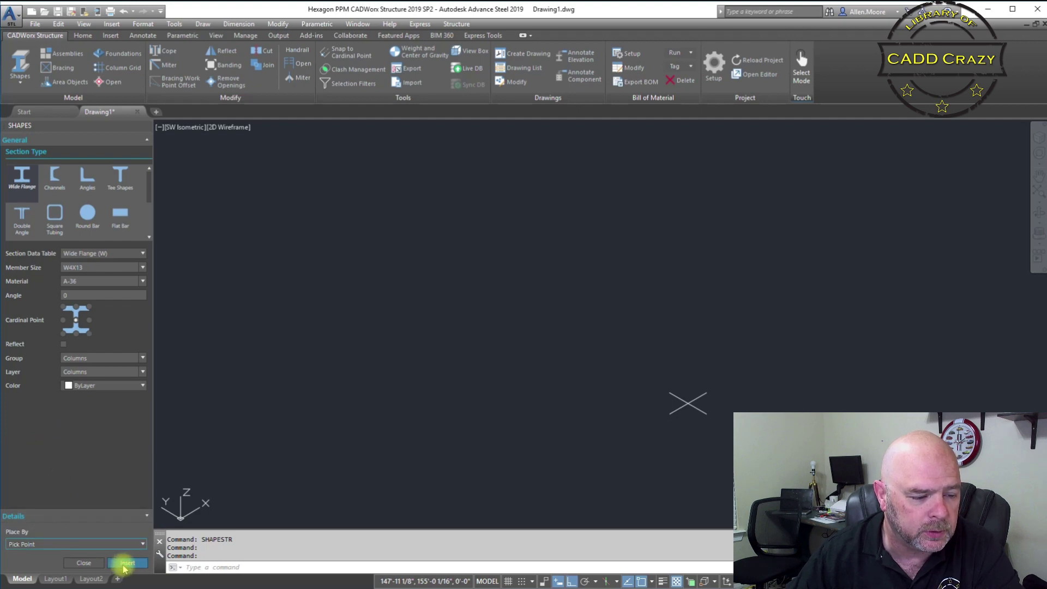
left_click(125, 565)
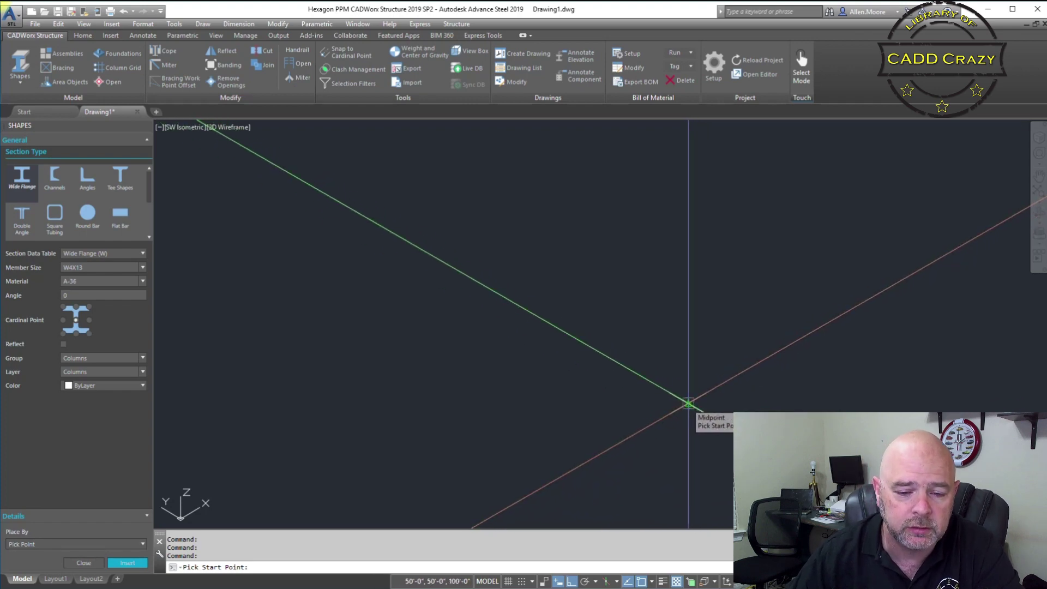
left_click(688, 404)
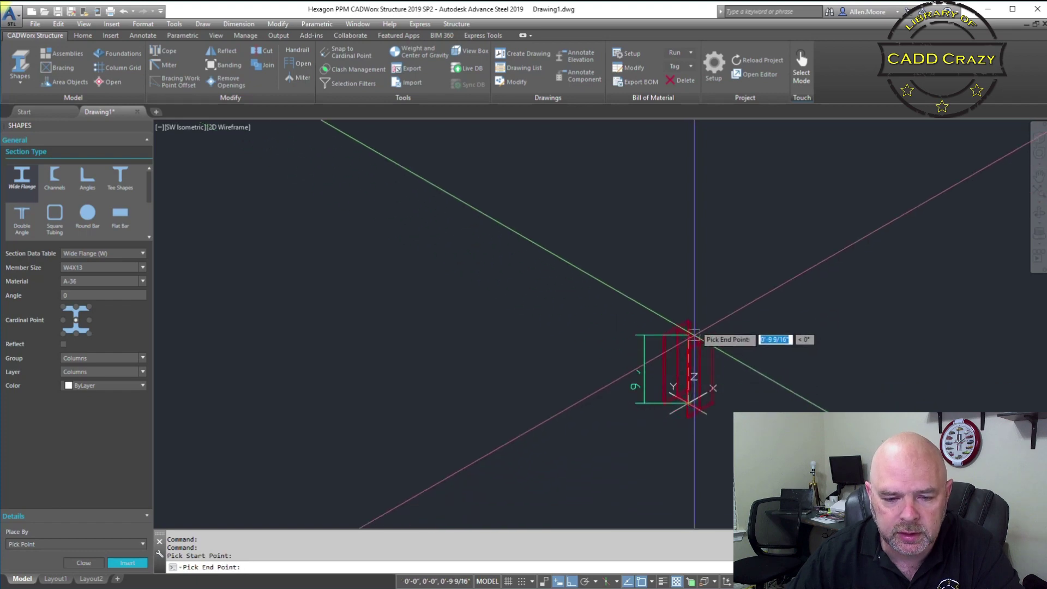
scroll(683, 147, "down", 3)
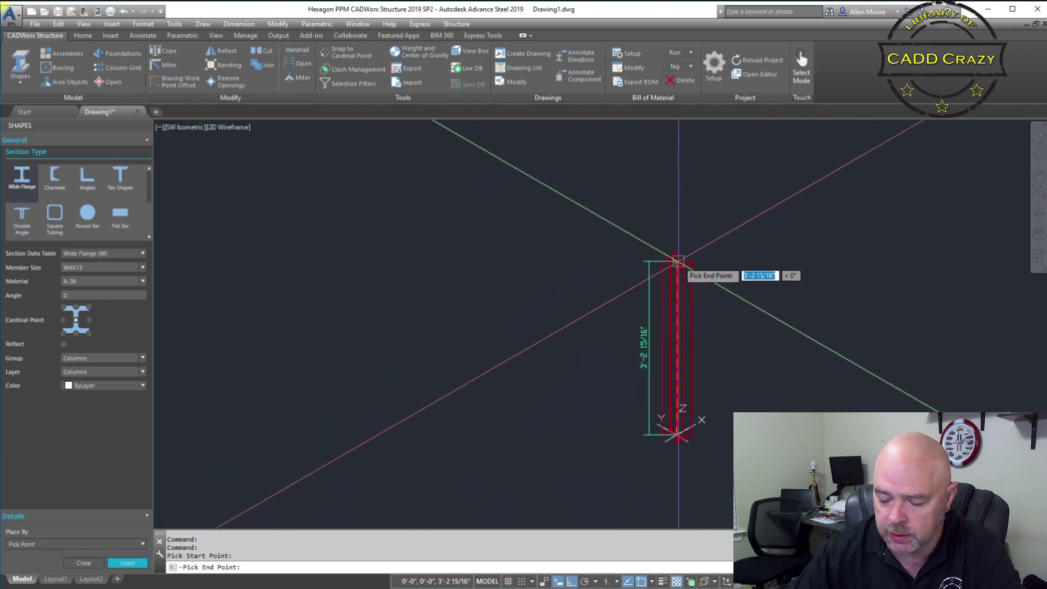
type("30")
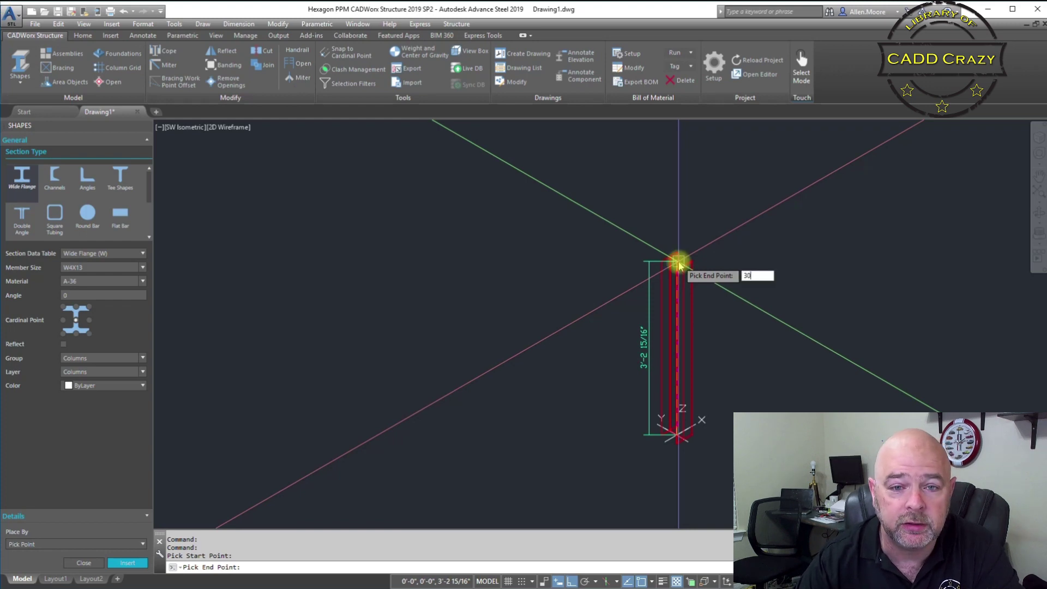
type("'")
key("Return")
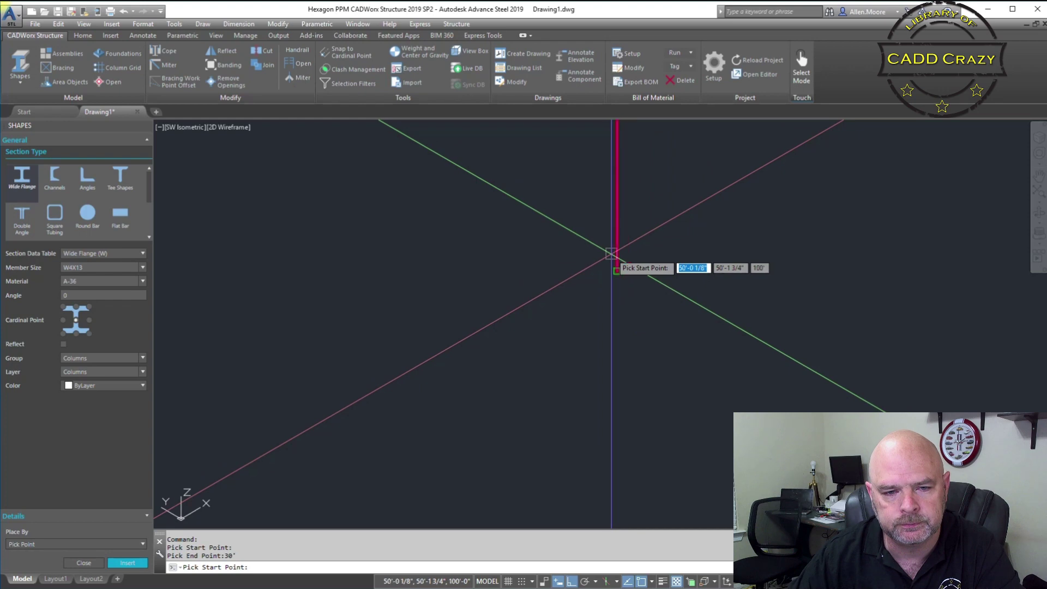
scroll(632, 328, "down", 3)
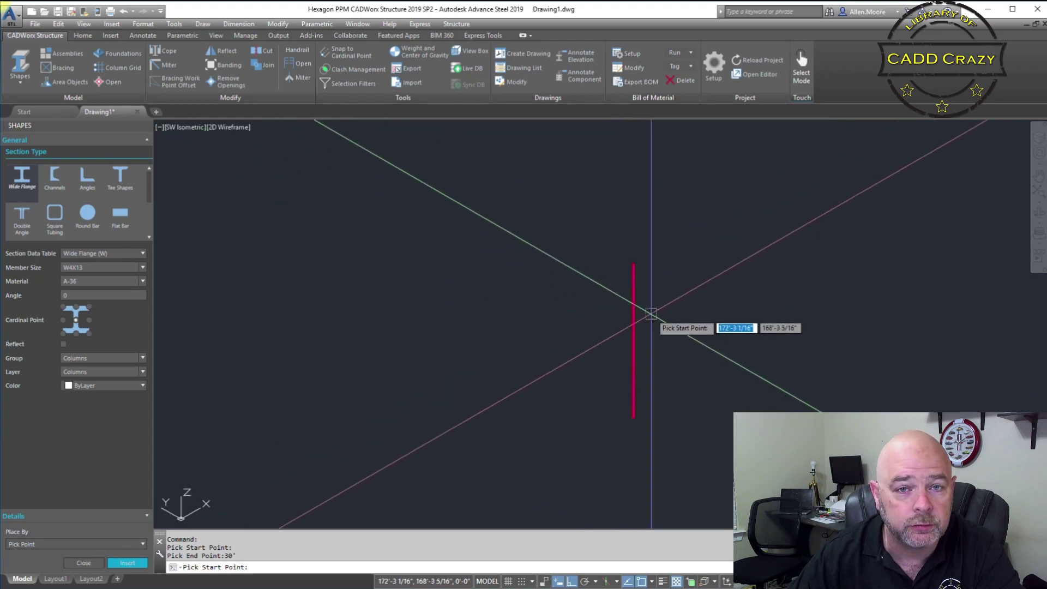
scroll(607, 329, "up", 4)
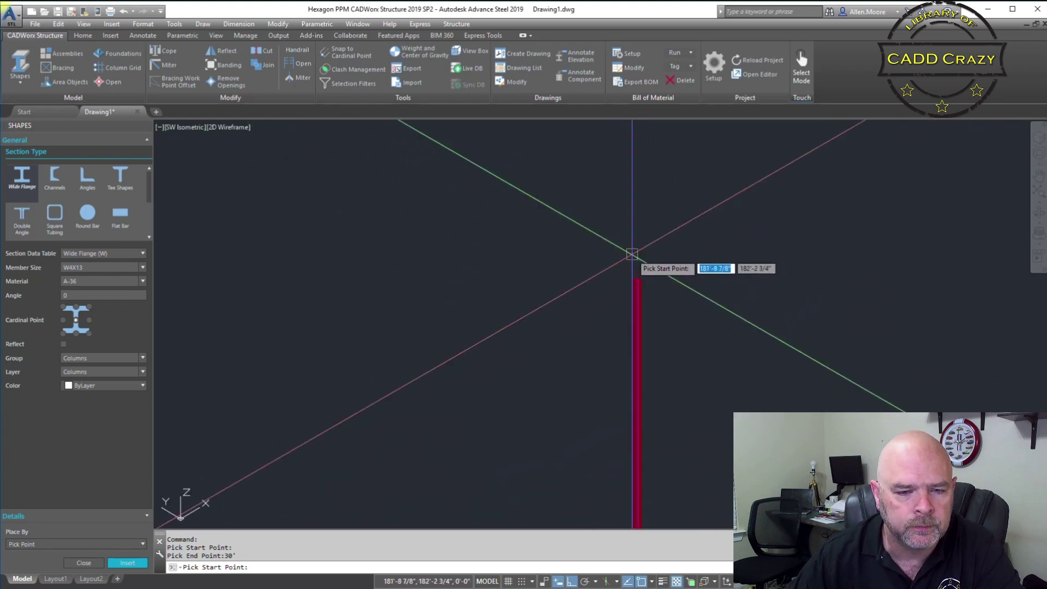
scroll(694, 262, "down", 3)
key("Escape")
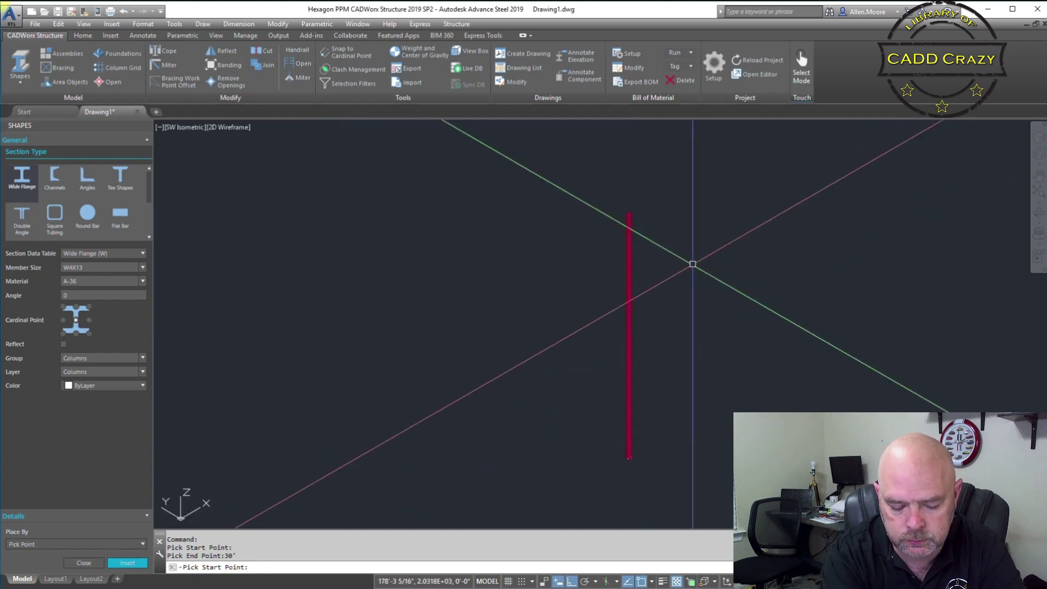
Copy the column 20' along the Y axis.
type("cp")
key("Return")
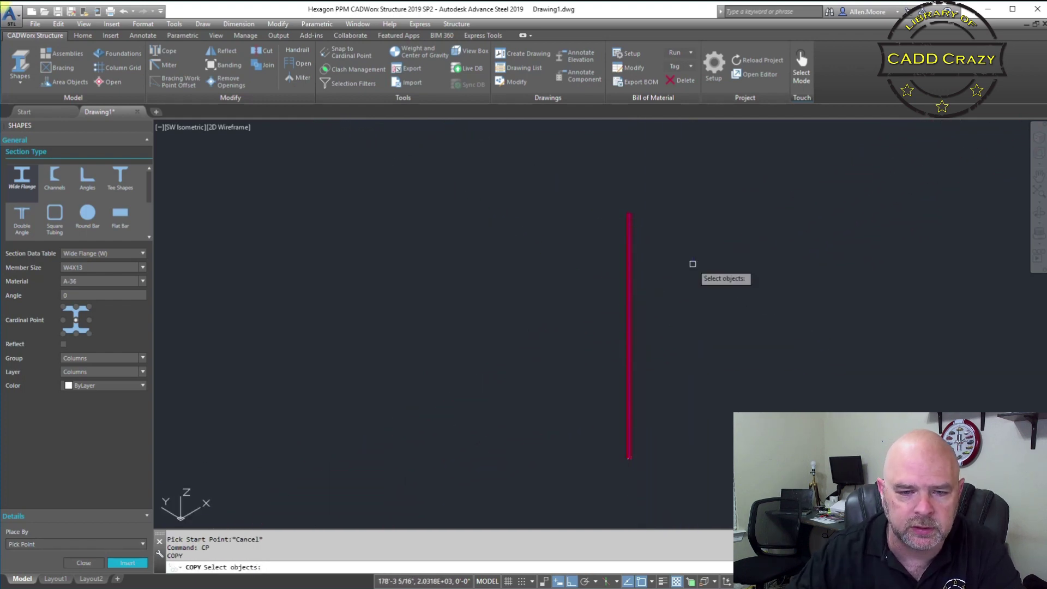
left_click(665, 268)
left_click(589, 304)
key("Return")
left_click(603, 332)
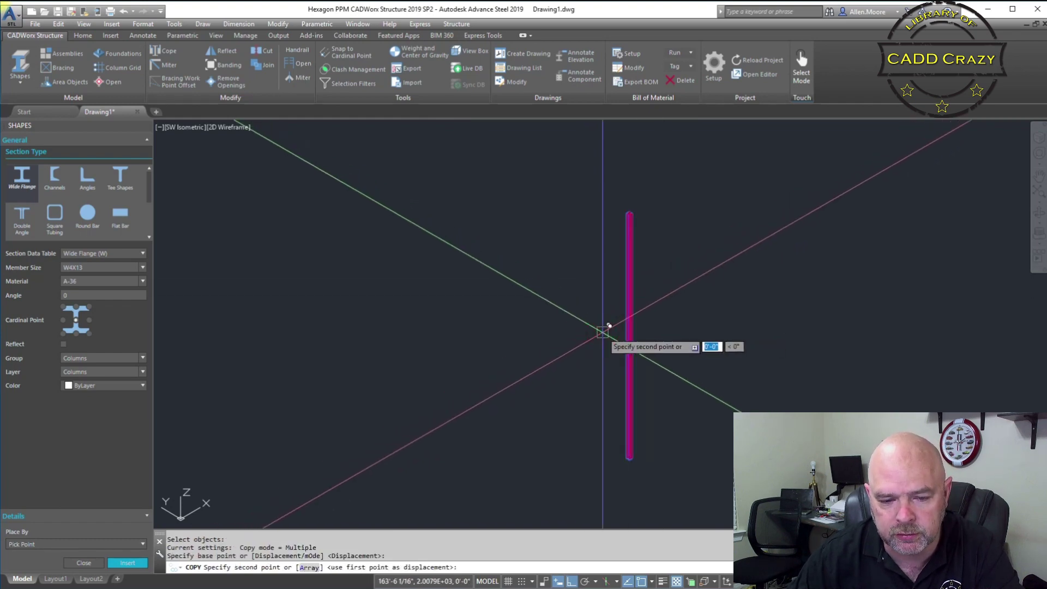
type("20'")
key("Return")
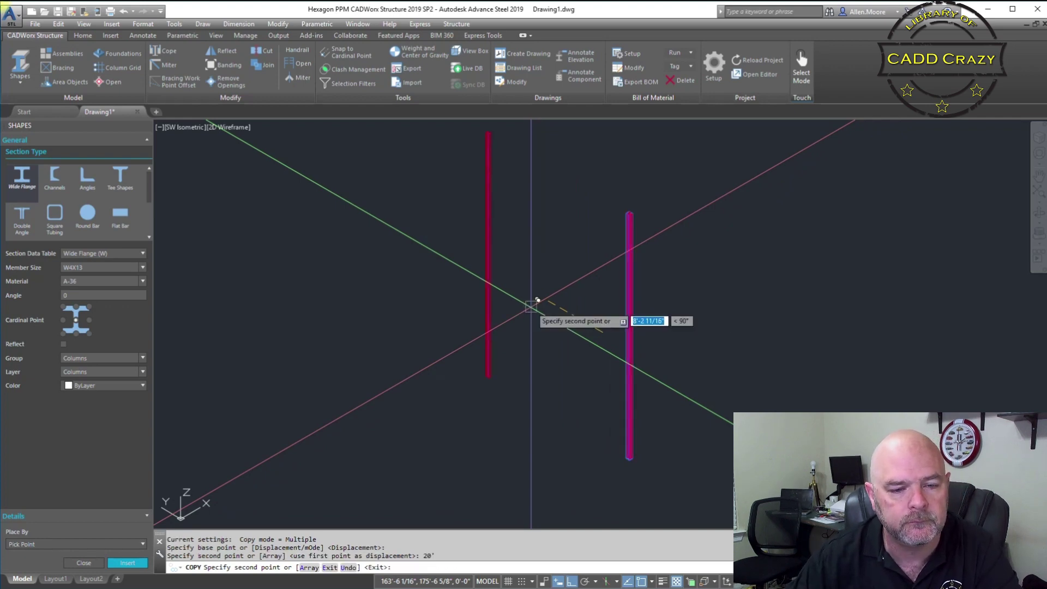
key("Return")
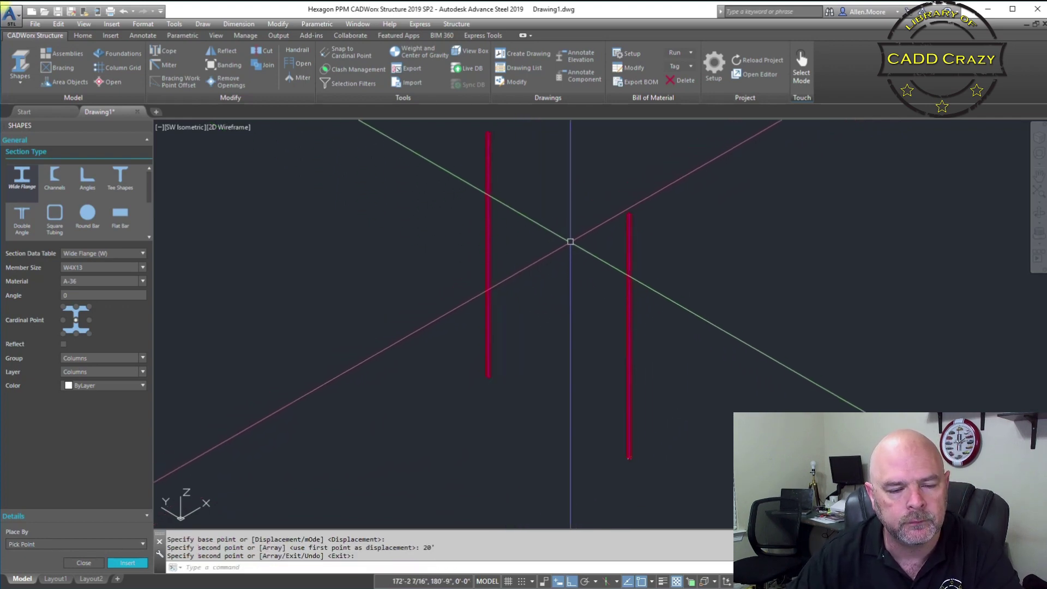
Change the copied column's member size to W8X40 and apply it.
middle_click_drag(508, 187, 535, 243, "shift")
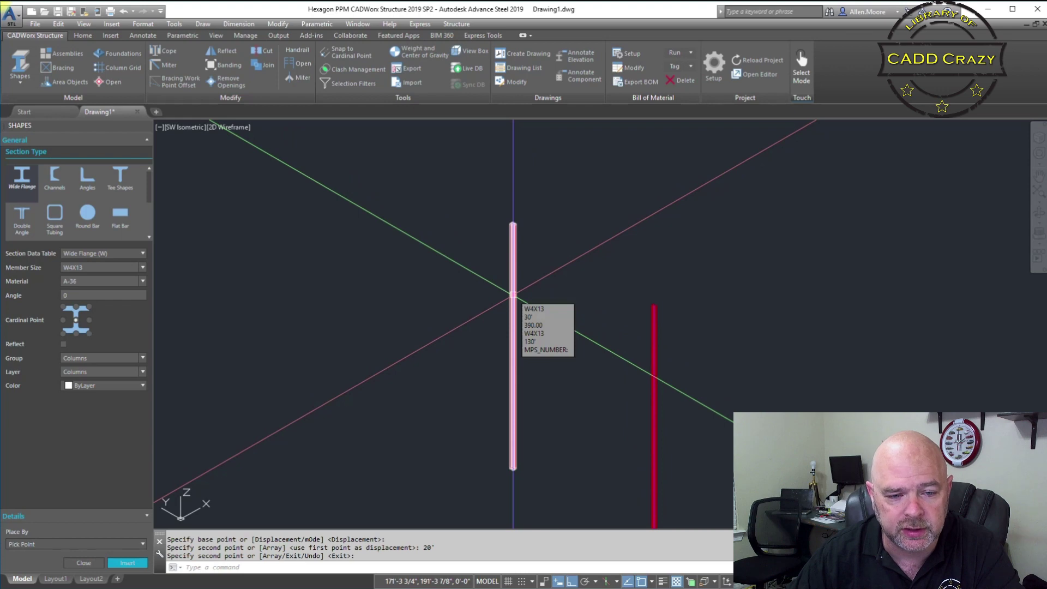
key("Return")
left_click(513, 283)
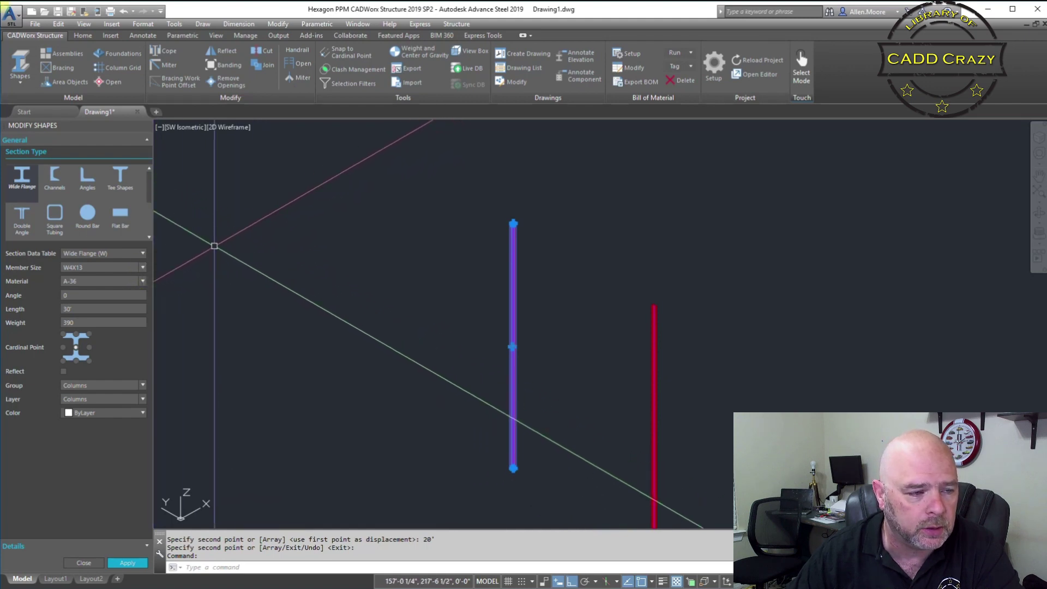
left_click(143, 268)
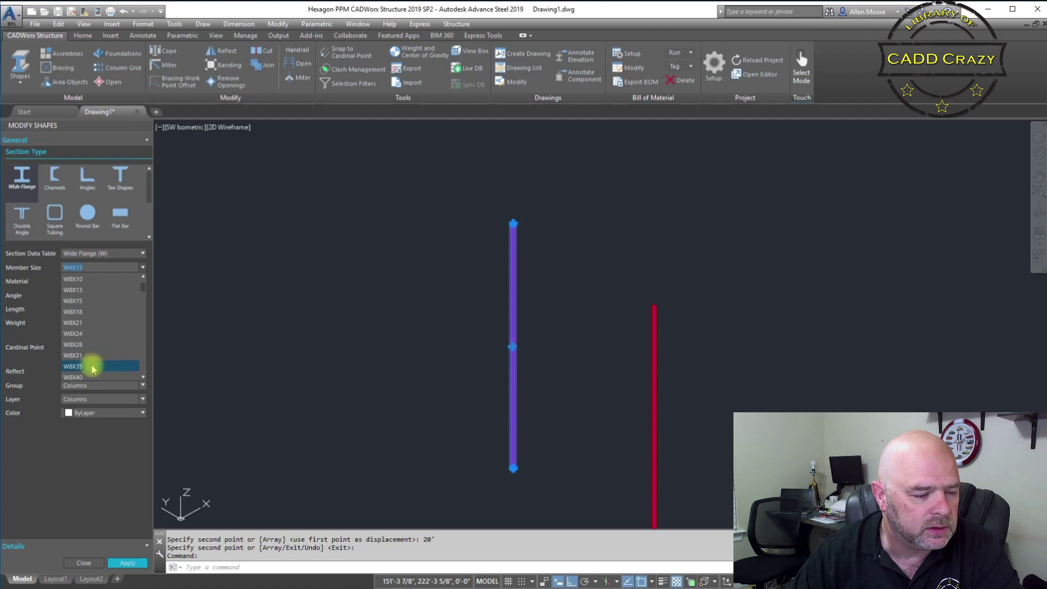
left_click(85, 377)
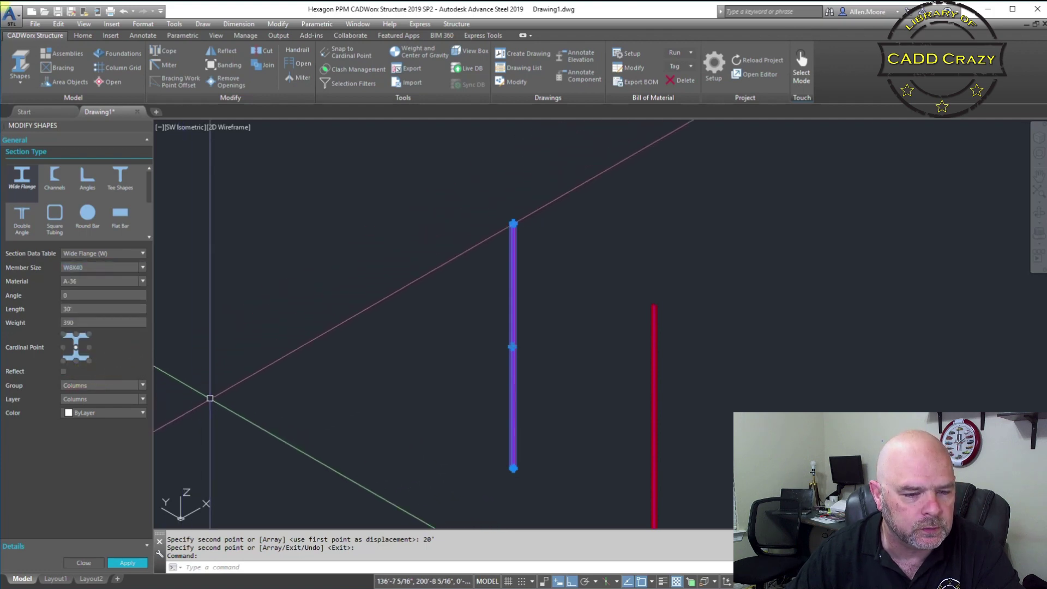
scroll(508, 229, "up", 5)
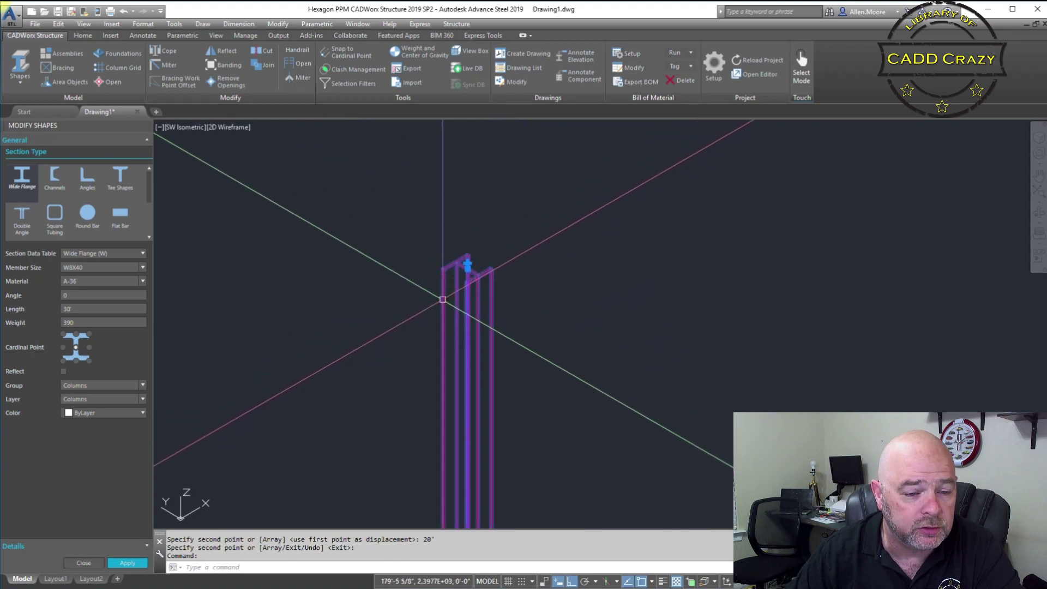
scroll(460, 311, "up", 2)
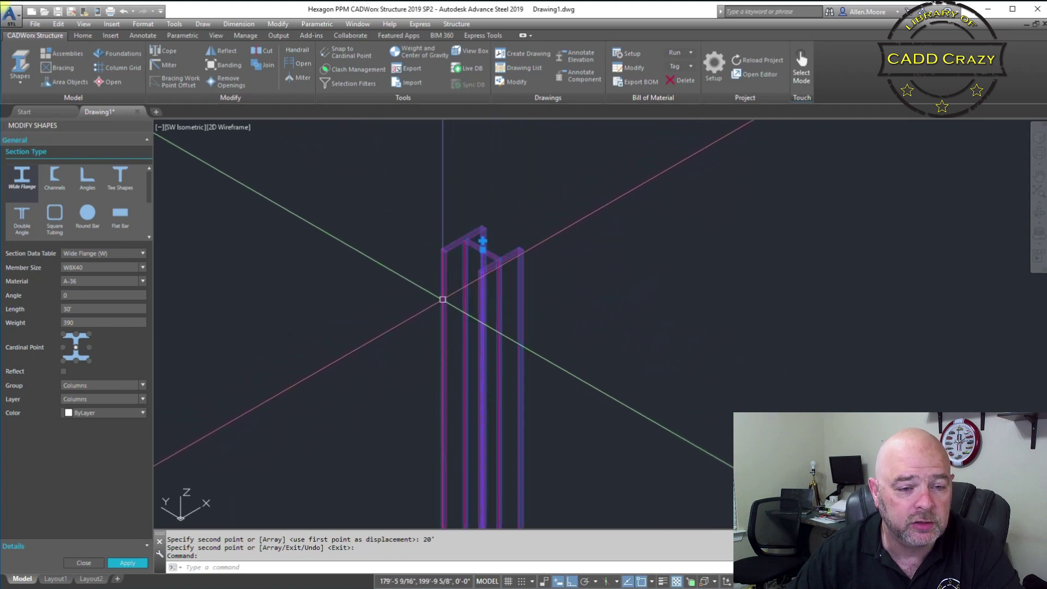
left_click(130, 564)
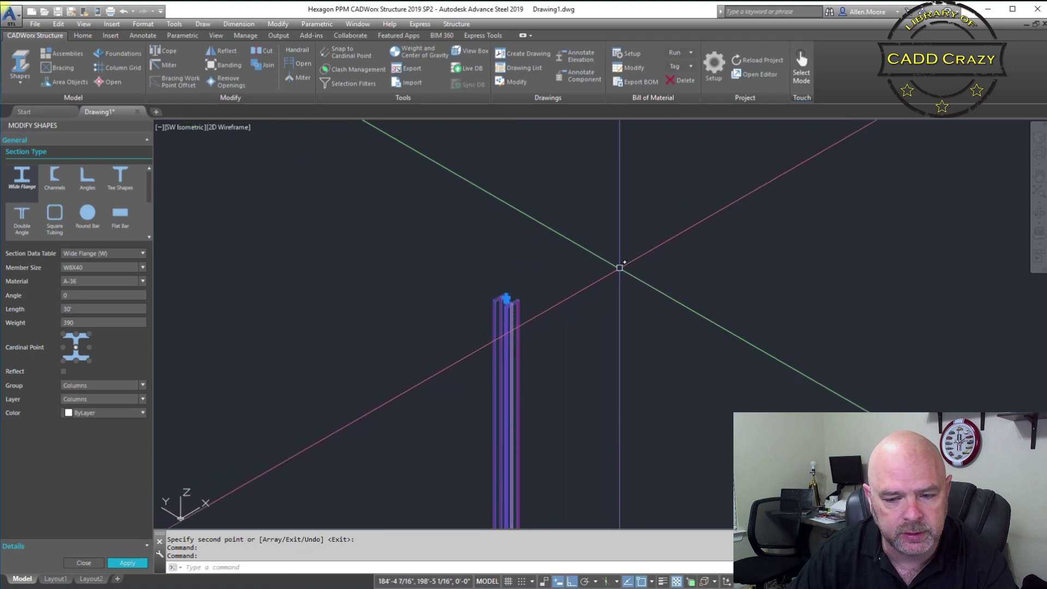
Undo the member size change on the copied column.
key("ctrl+z")
key("ctrl+z")
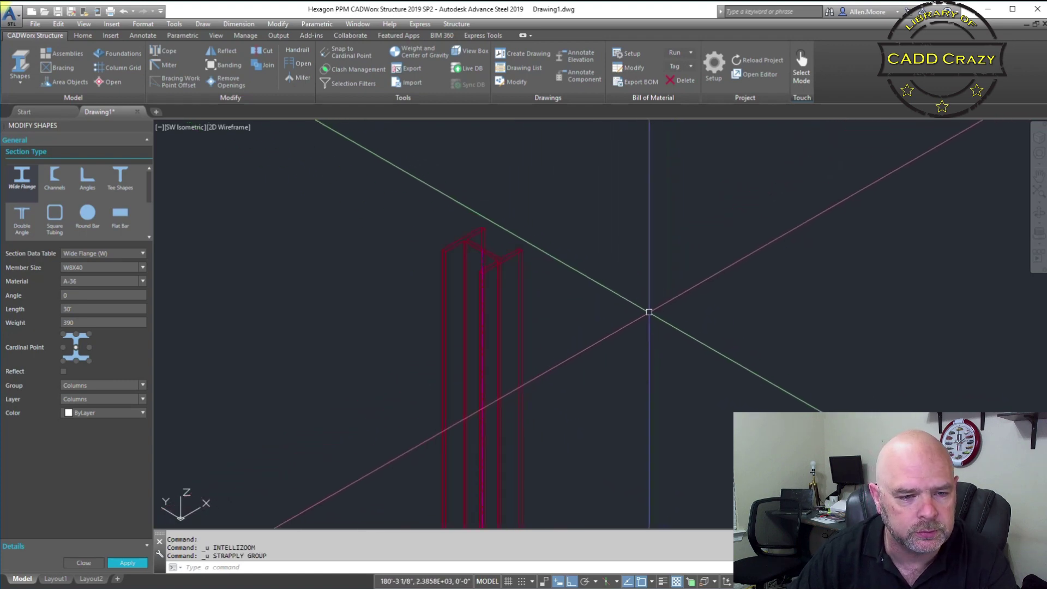
Change the member size of both columns to W8X40 and apply it.
scroll(631, 304, "down", 6)
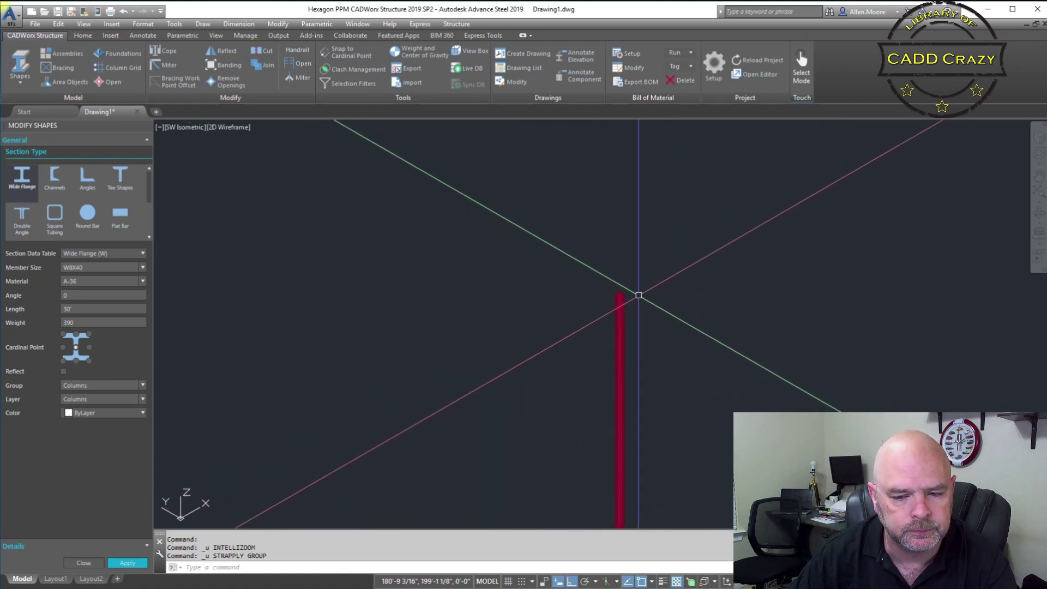
left_click(683, 328)
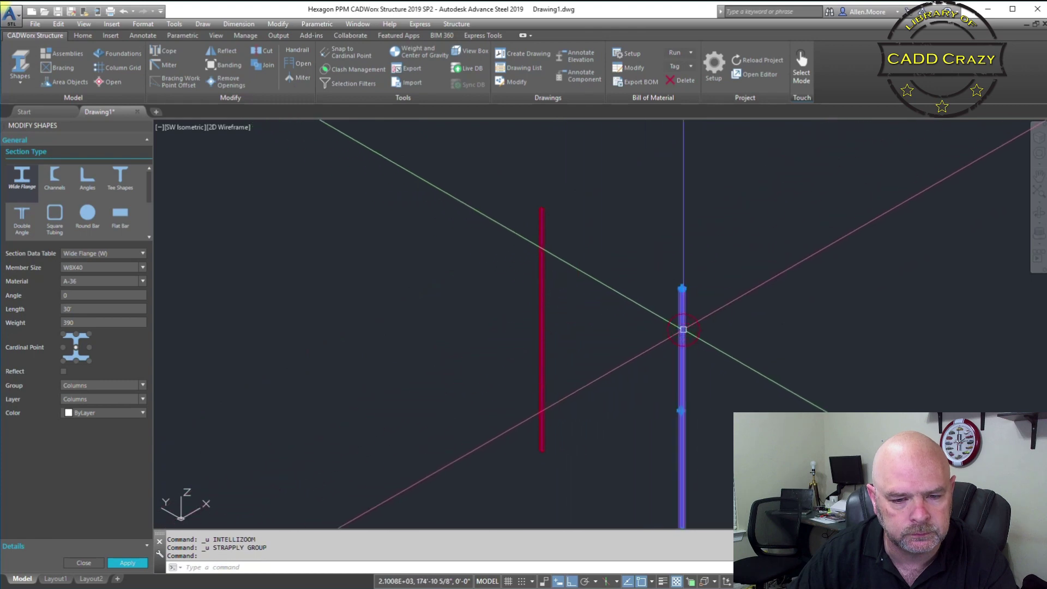
left_click(548, 307)
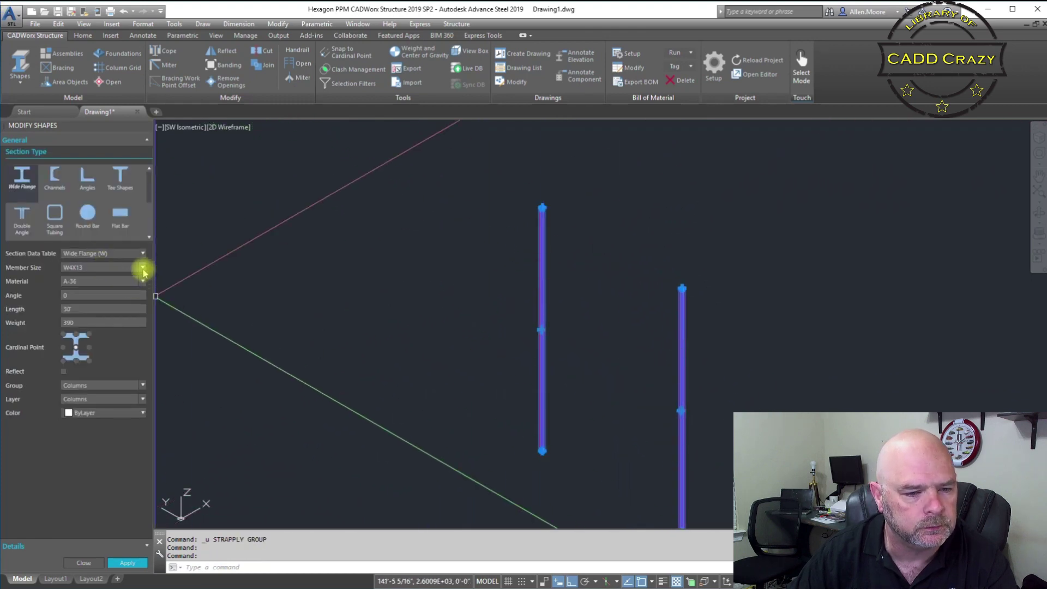
left_click(143, 268)
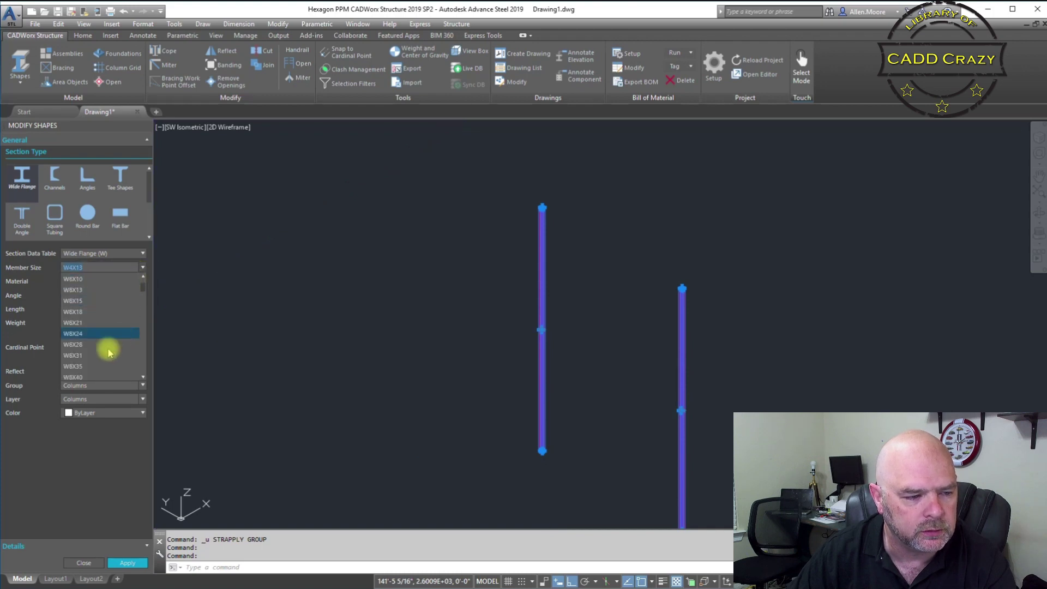
left_click(87, 376)
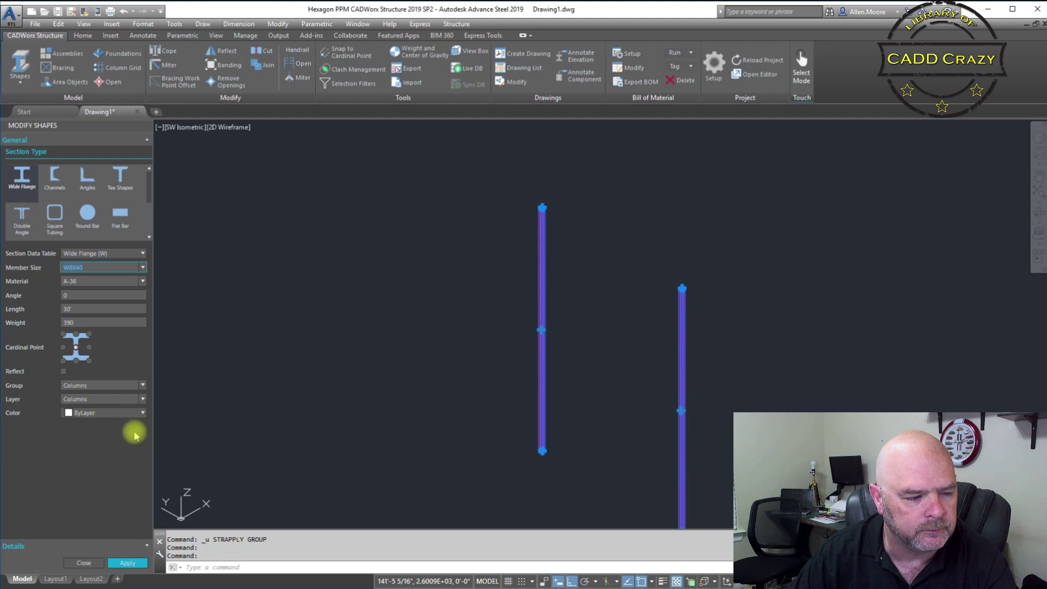
left_click(124, 564)
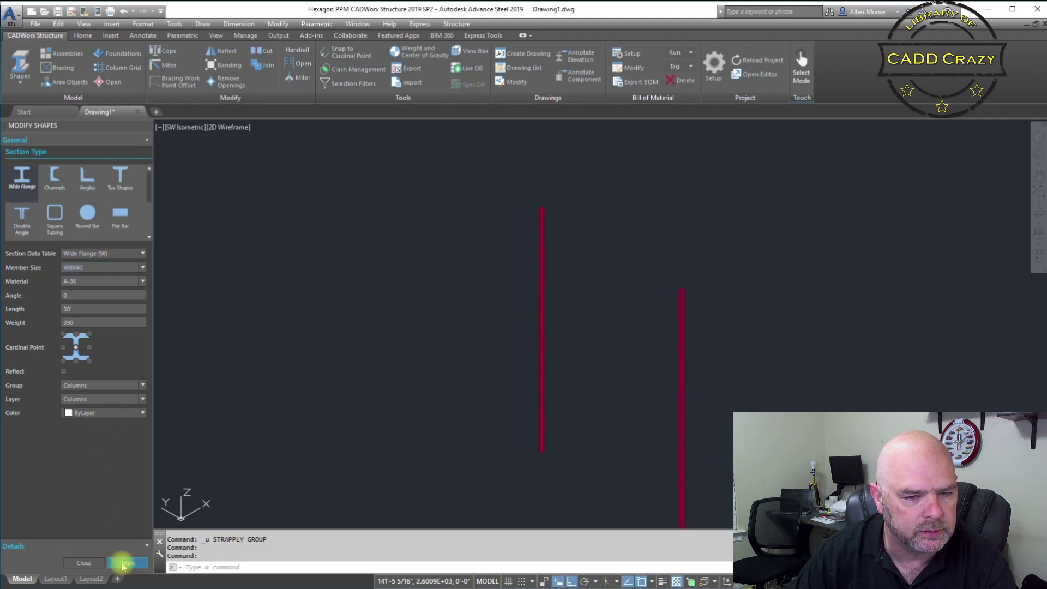
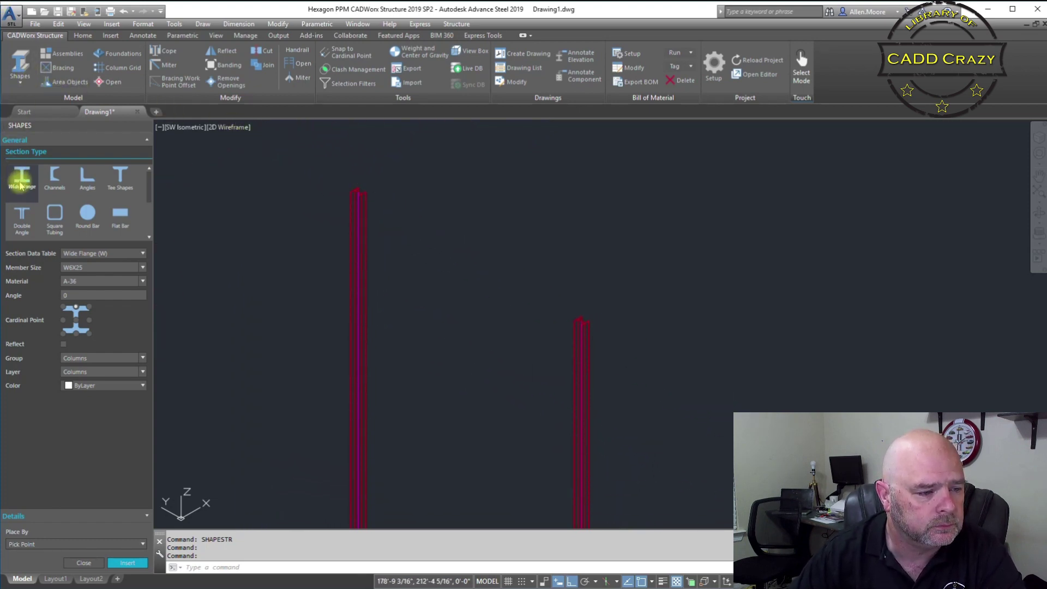
Insert a W6X25 wide flange beam in the Beams group by Pick Point between the tops of the two columns, with Bolted coping.
left_click(142, 358)
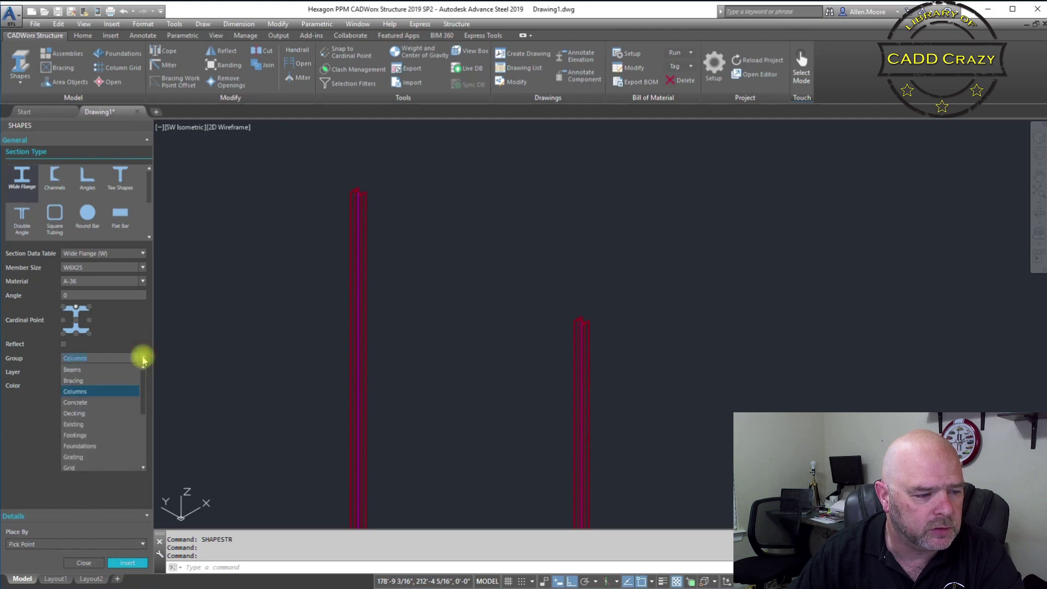
left_click(107, 369)
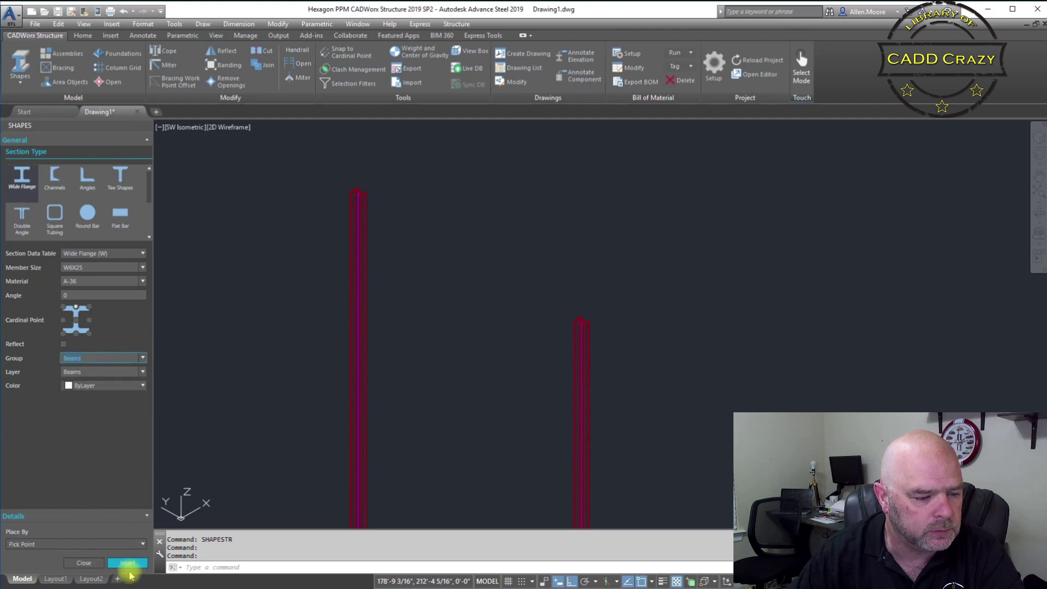
left_click(129, 563)
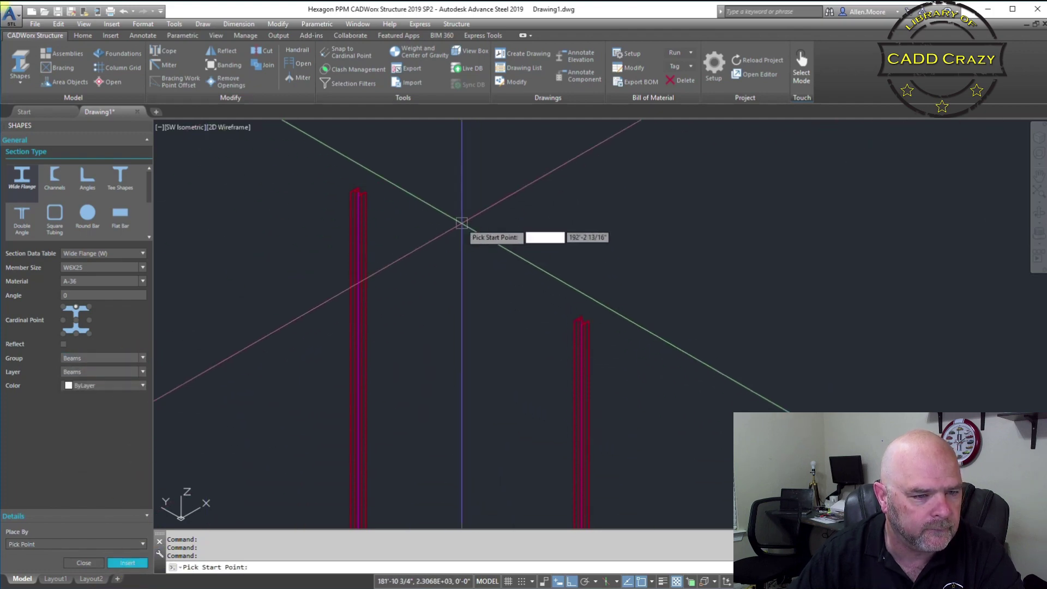
scroll(356, 173, "up", 5)
scroll(332, 368, "up", 5)
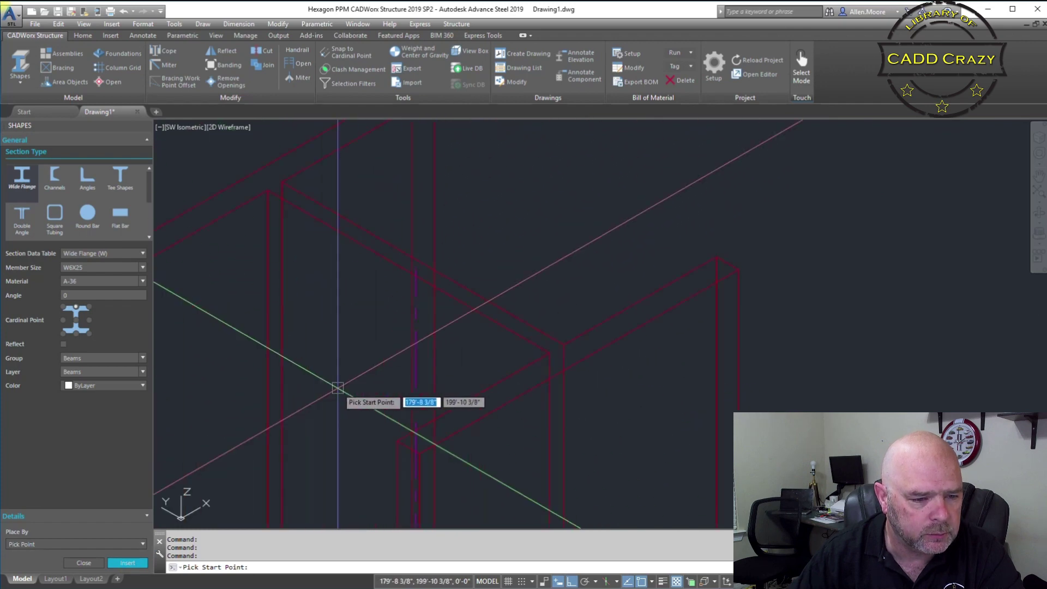
left_click(417, 269)
scroll(417, 268, "down", 6)
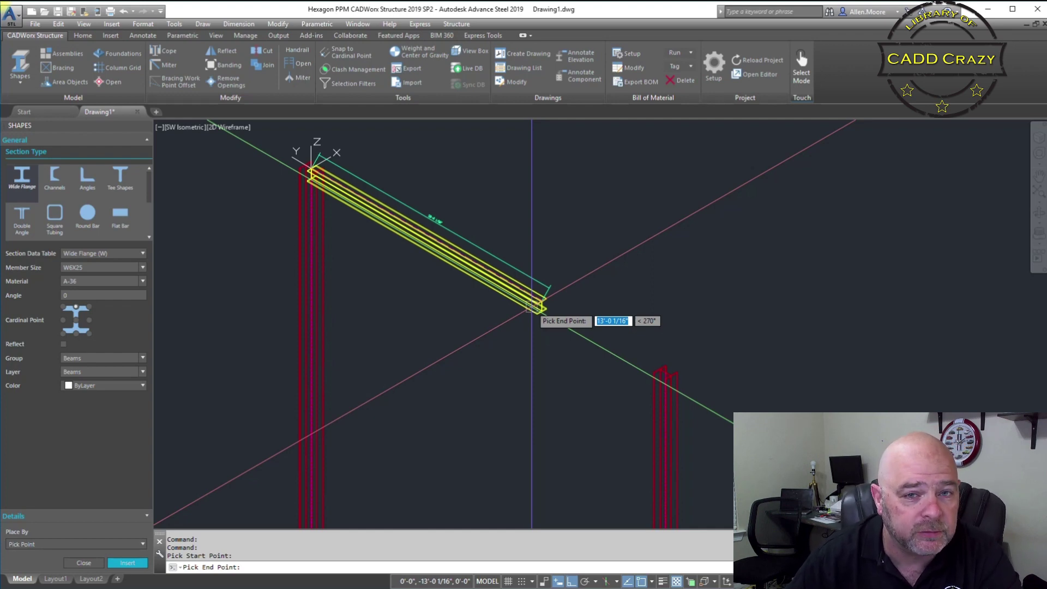
scroll(532, 307, "up", 5)
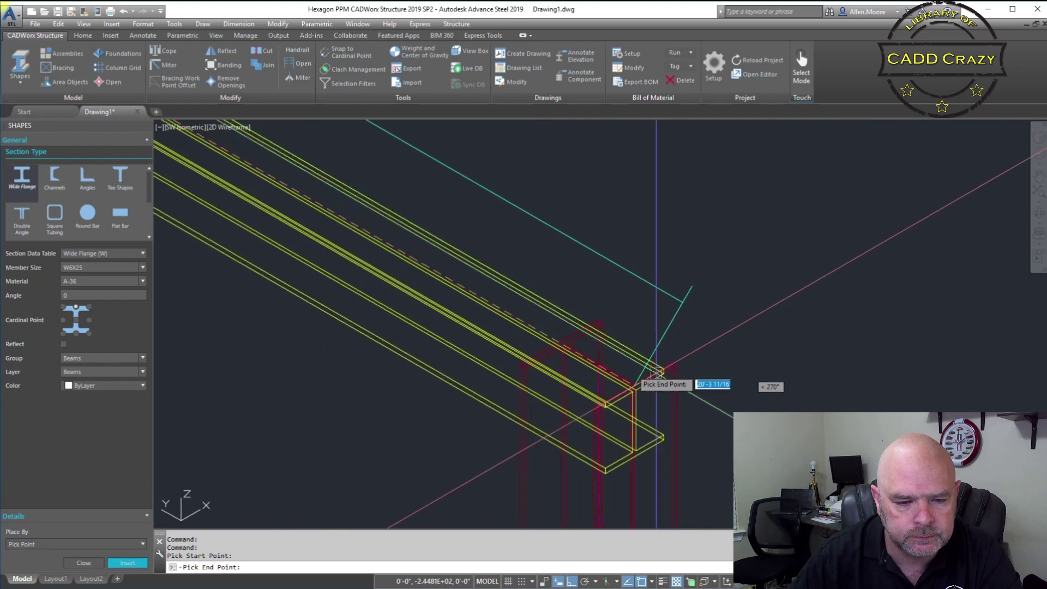
scroll(599, 321, "up", 5)
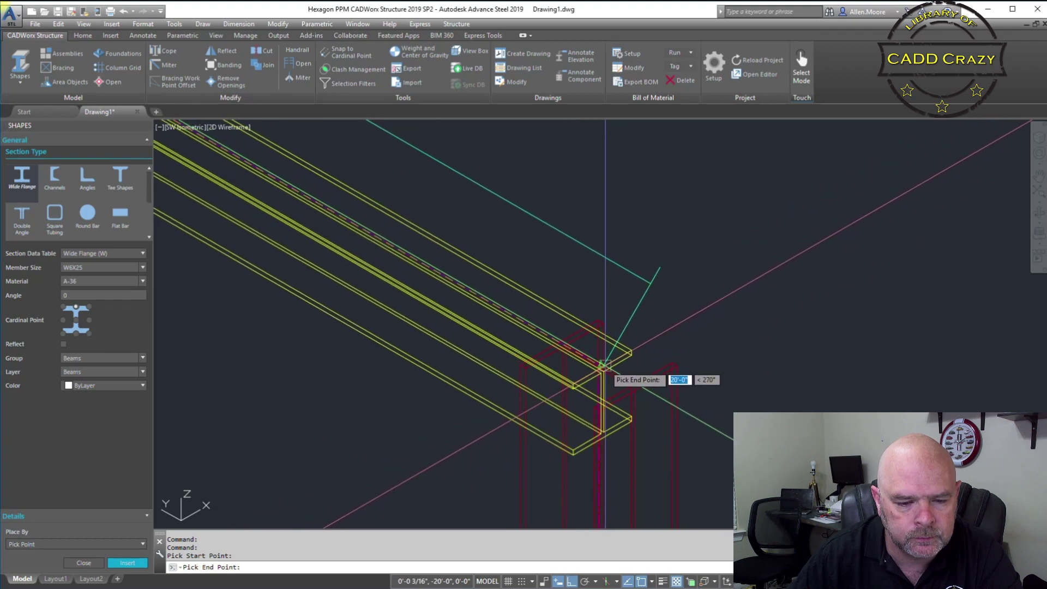
scroll(605, 364, "up", 6)
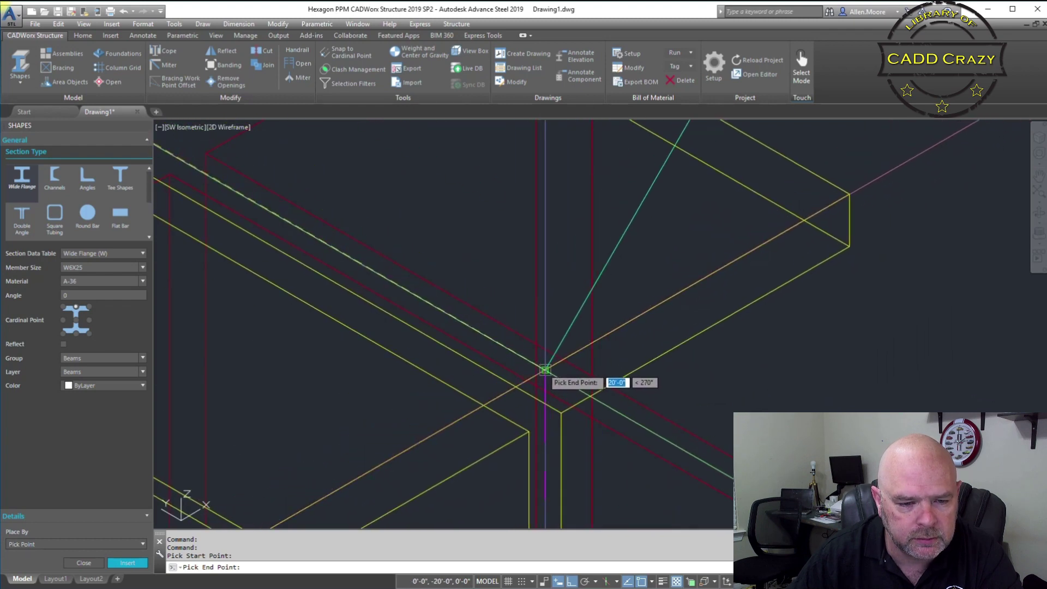
left_click(544, 370)
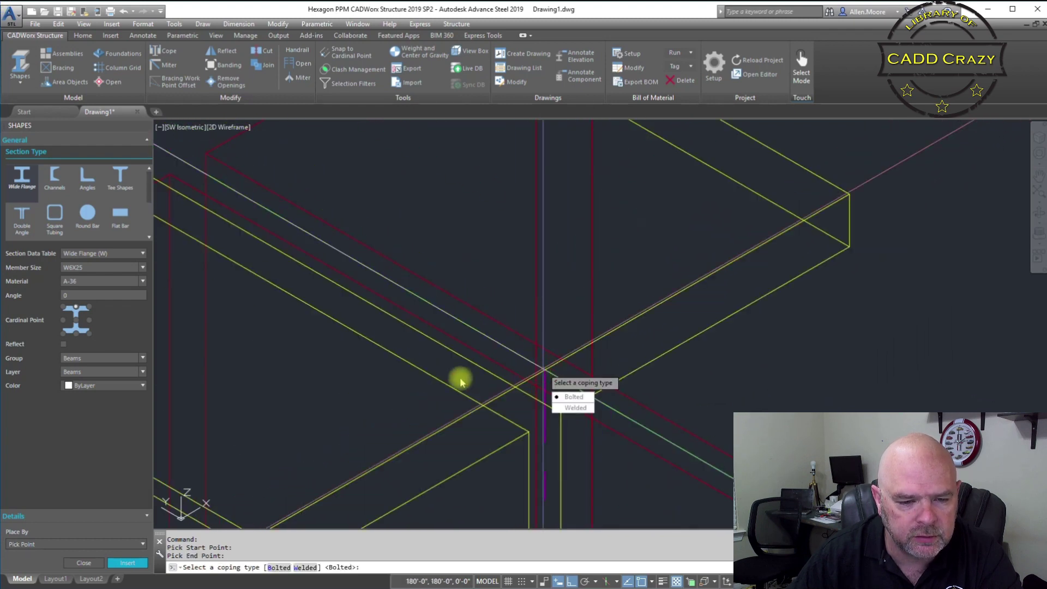
left_click(574, 398)
Examine both coped beam ends where they meet the columns, and end the beam placement.
scroll(491, 382, "down", 8)
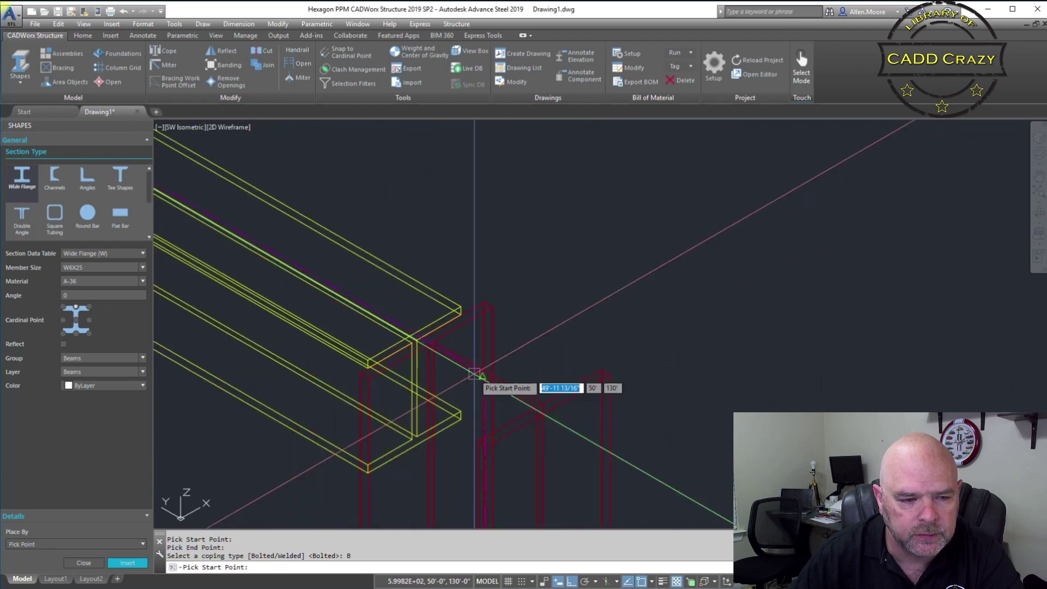
scroll(475, 375, "up", 5)
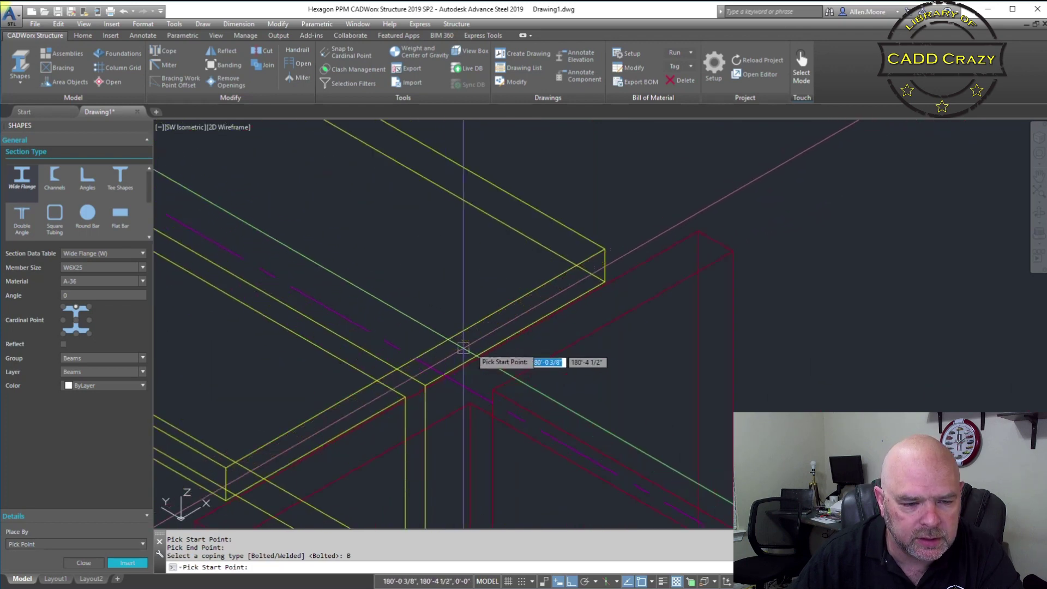
scroll(540, 313, "down", 5)
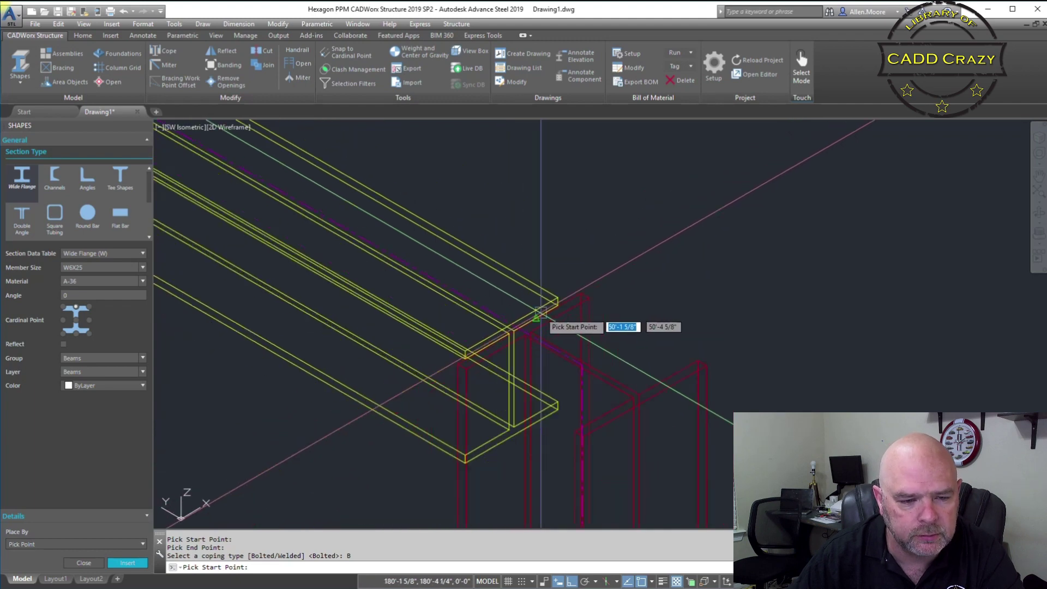
scroll(540, 316, "down", 8)
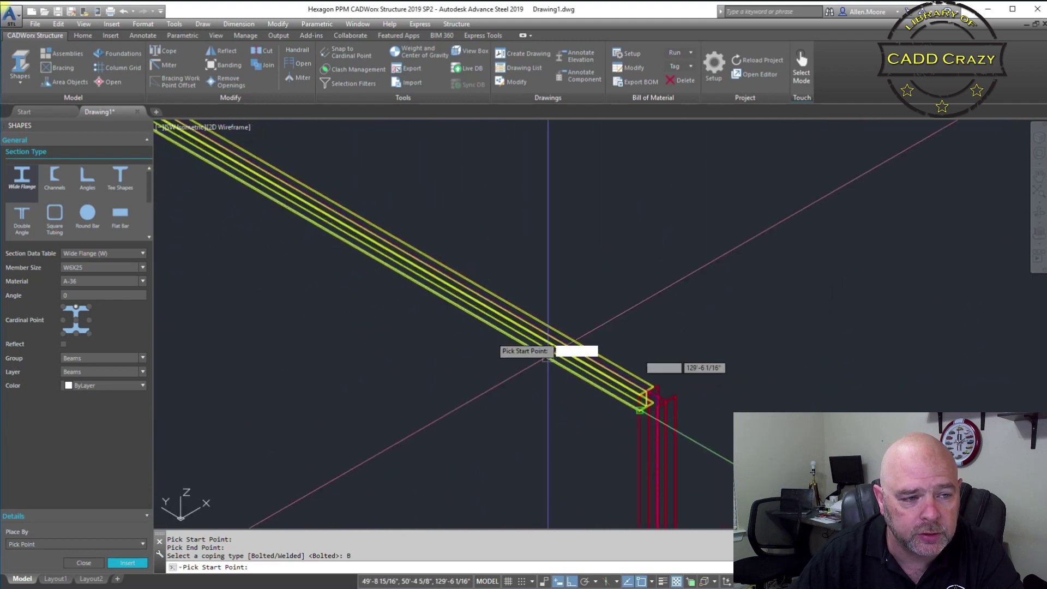
middle_click_drag(180, 174, 648, 451)
scroll(567, 389, "up", 3)
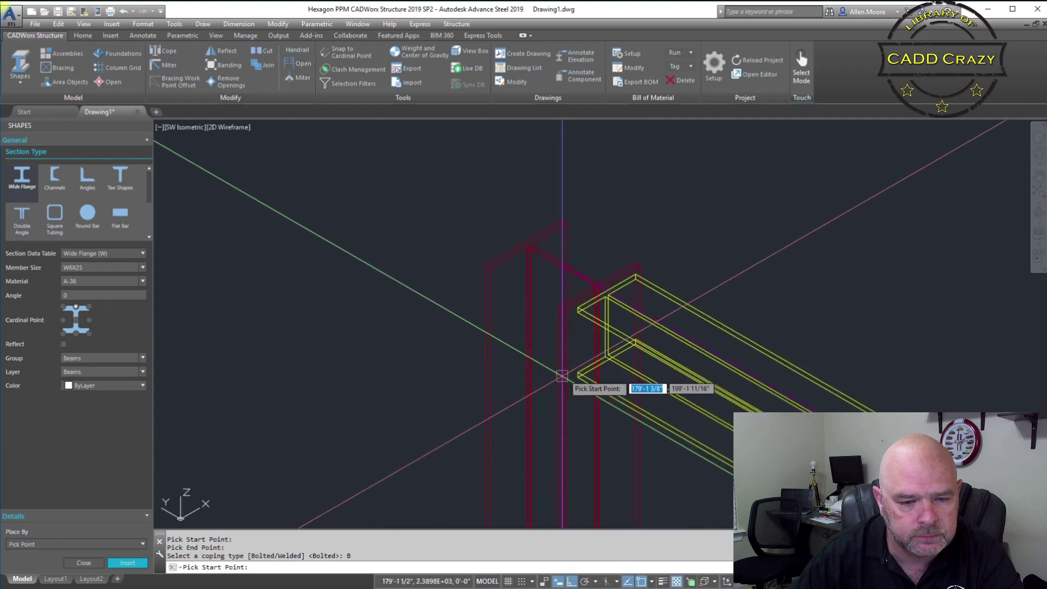
scroll(562, 378, "up", 6)
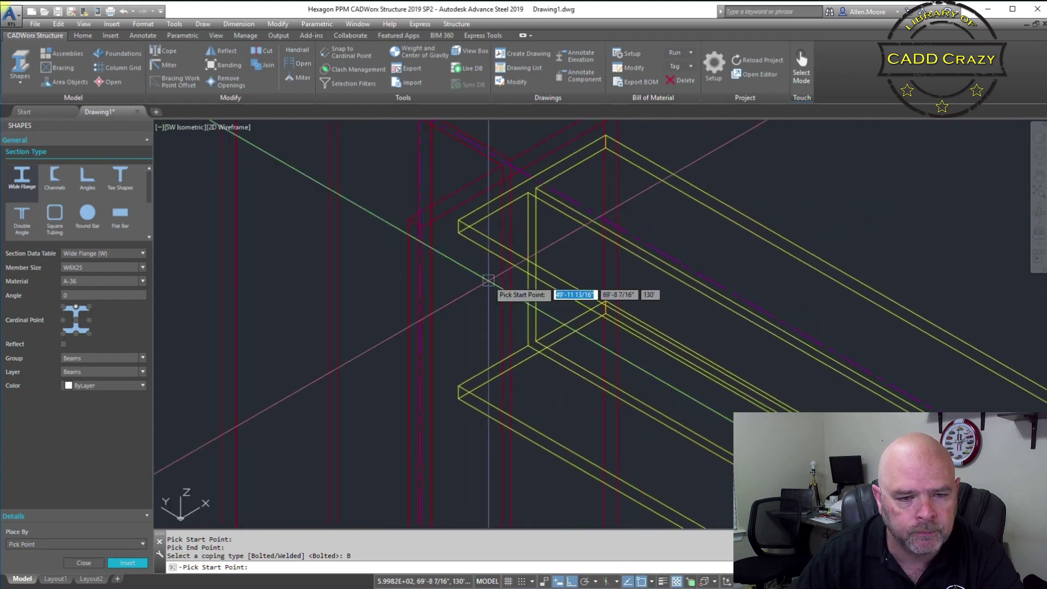
left_click(489, 281)
scroll(483, 283, "down", 3)
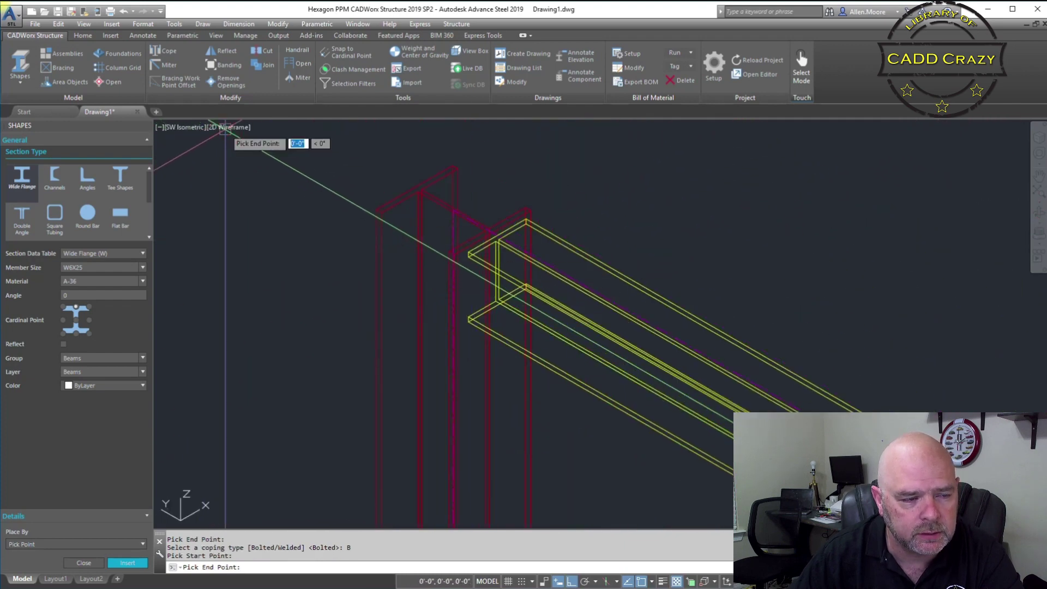
key("Escape")
key("Escape")
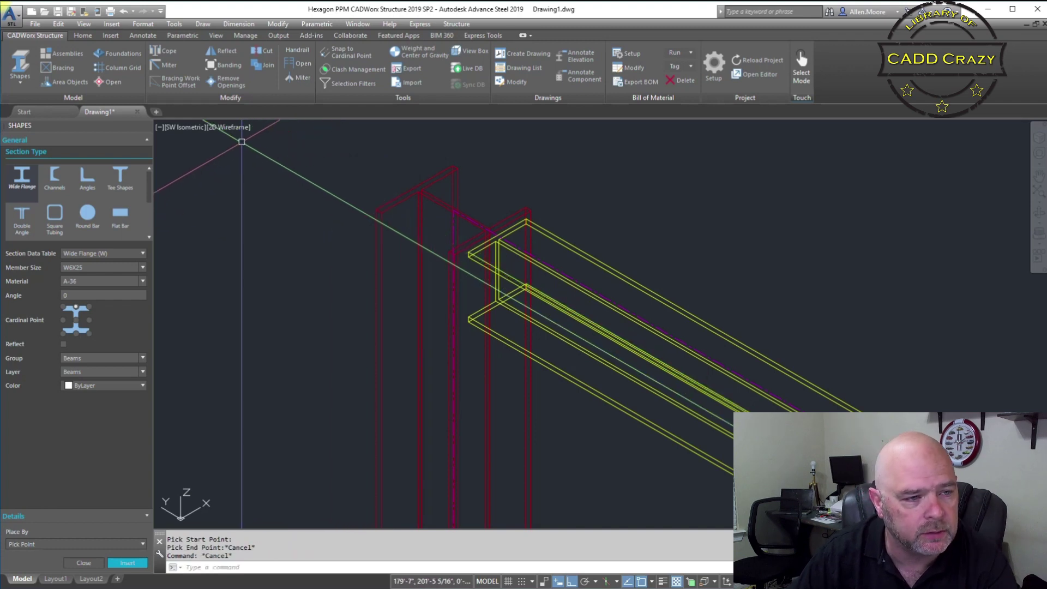
key("Escape")
key("Escape")
Set the viewport's visual style to Shaded.
left_click(232, 128)
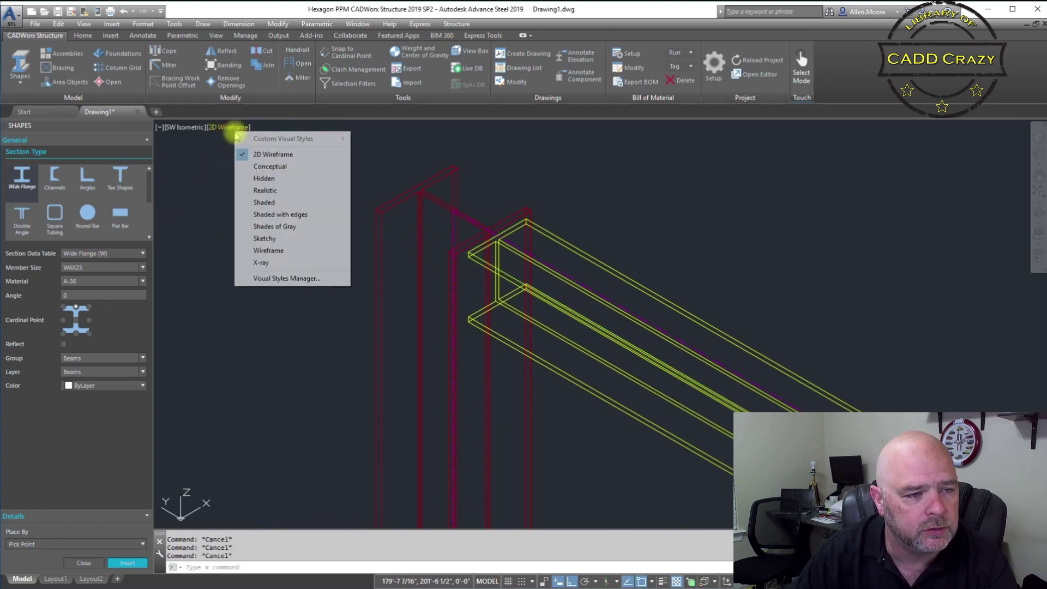
left_click(266, 202)
scroll(482, 241, "up", 3)
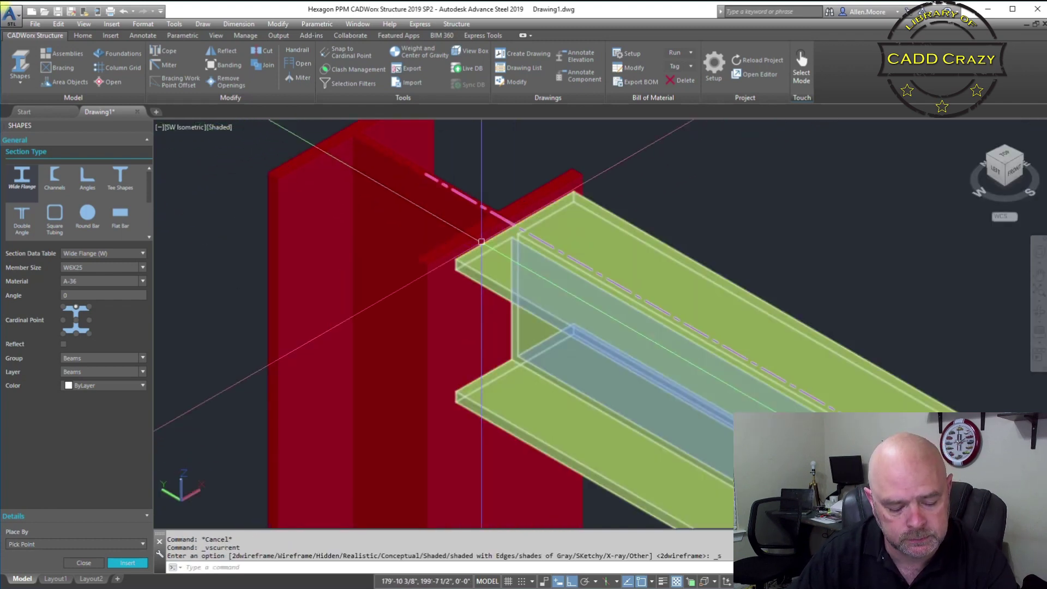
Examine the clearance between the beam ends and the columns, including from the Left view, and return to the SW Isometric view.
scroll(481, 242, "down", 2)
middle_click_drag(481, 242, 408, 335, "shift")
scroll(556, 159, "down", 4)
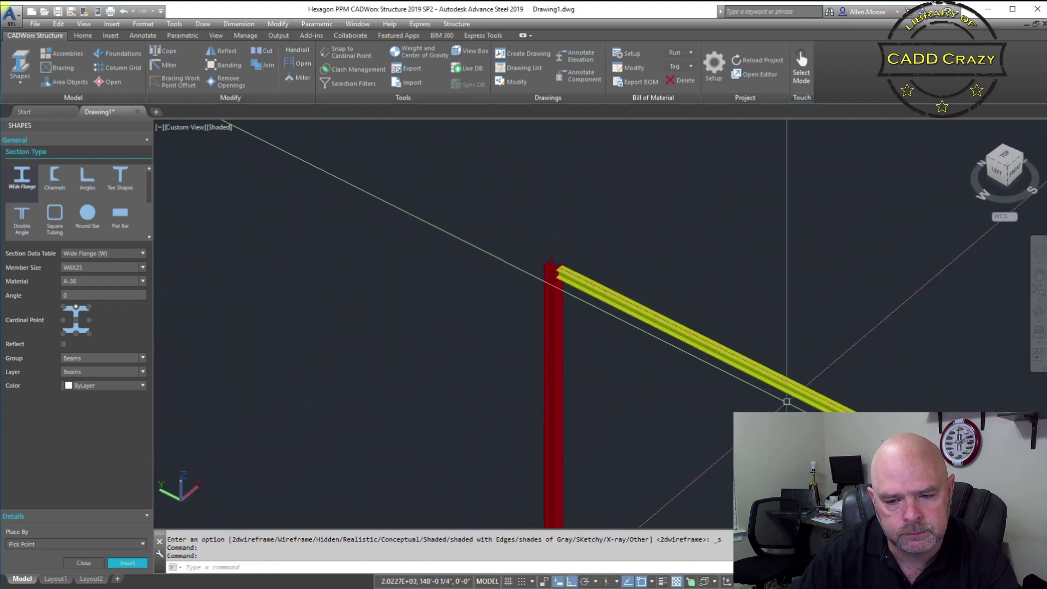
middle_click_drag(561, 269, 425, 193)
scroll(770, 318, "up", 8)
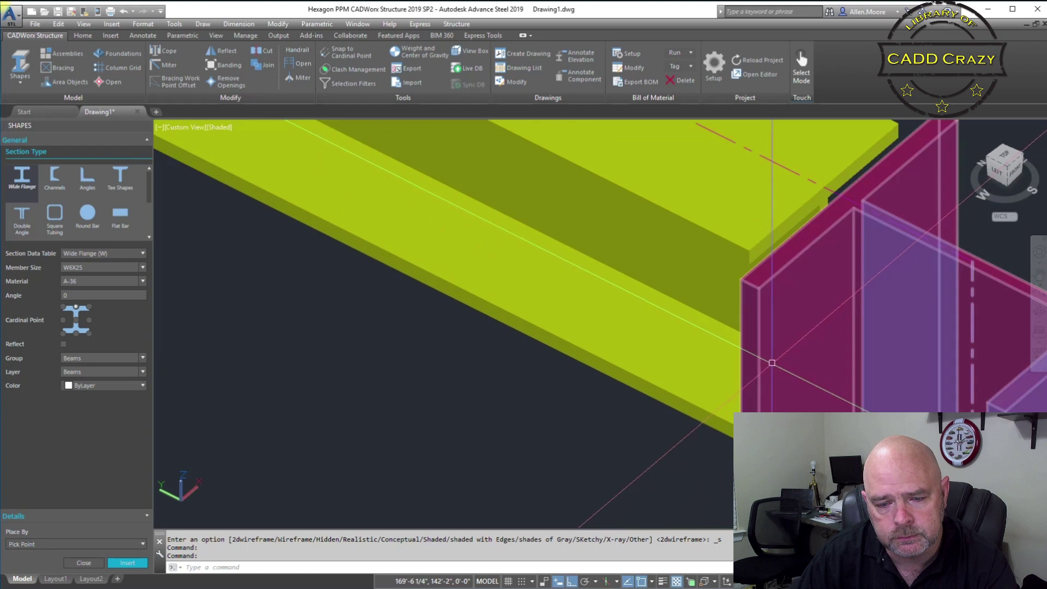
scroll(772, 362, "down", 1)
scroll(772, 362, "down", 2)
middle_click_drag(778, 363, 828, 234, "shift")
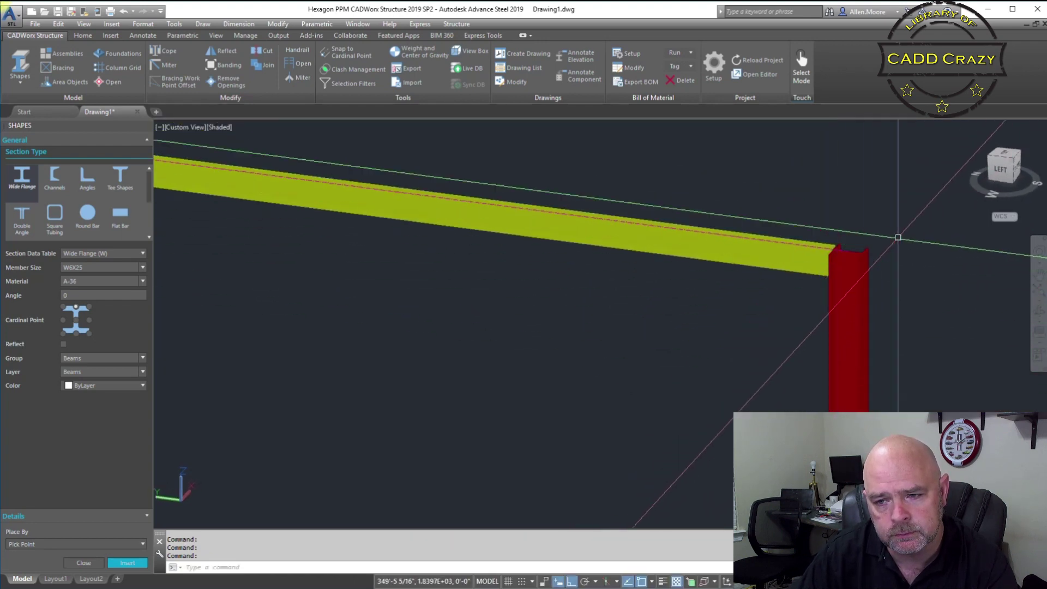
left_click(1002, 173)
scroll(712, 157, "up", 5)
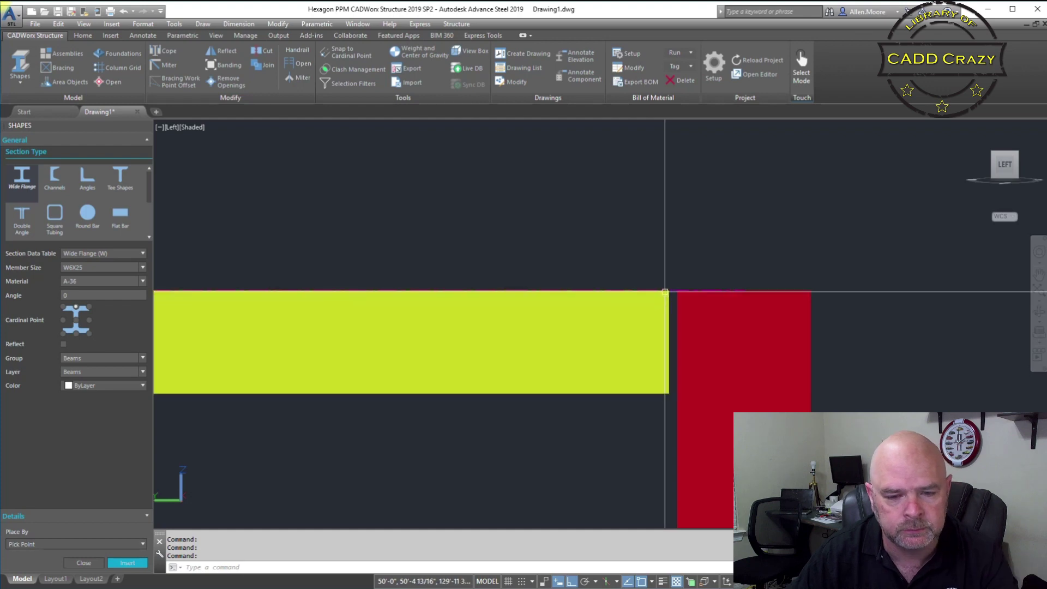
scroll(671, 311, "down", 10)
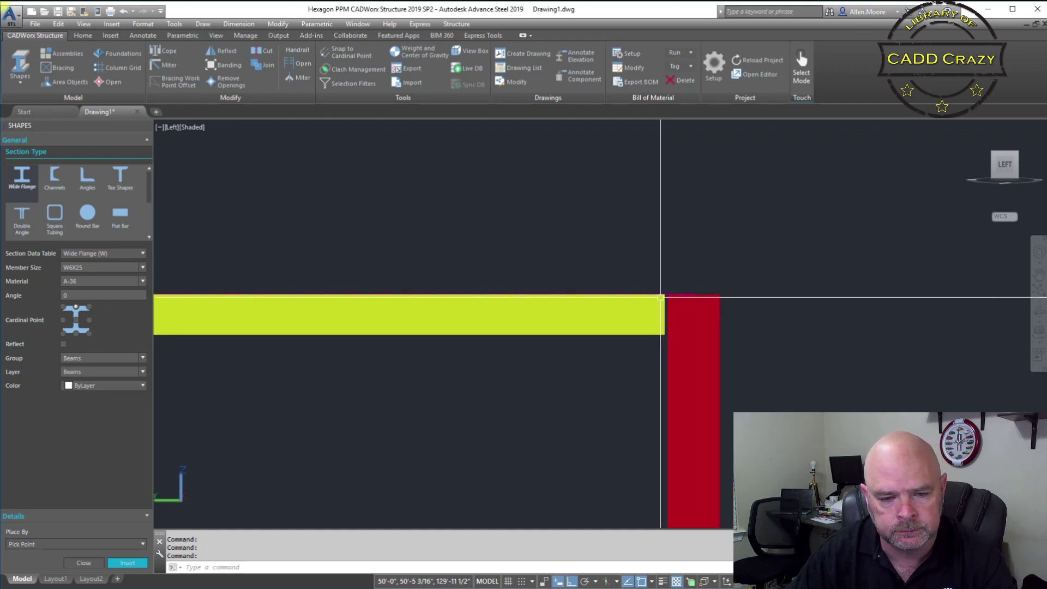
left_click(1018, 158)
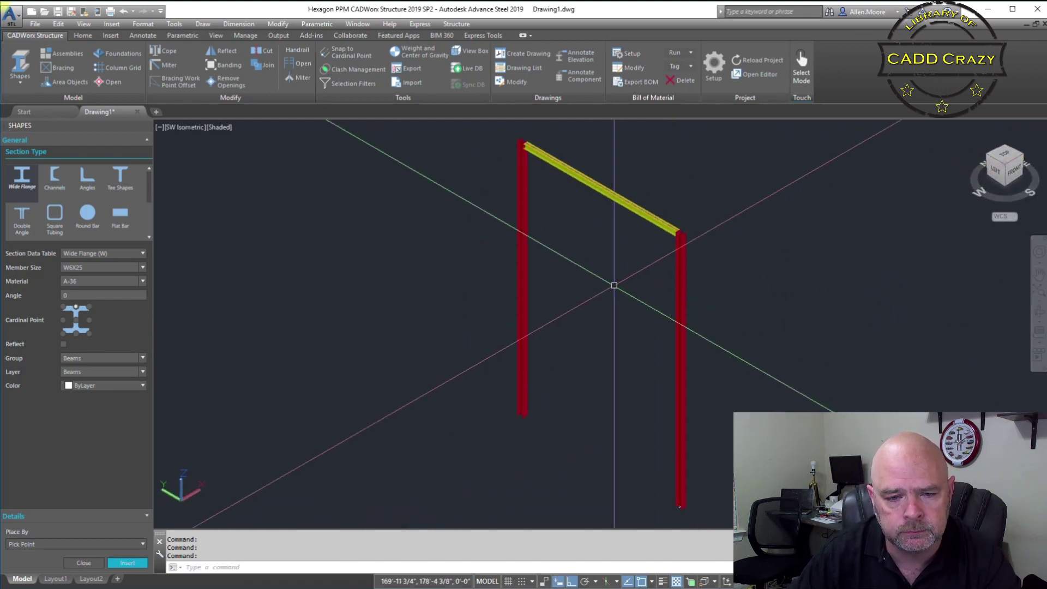
scroll(642, 248, "up", 5)
scroll(642, 248, "down", 3)
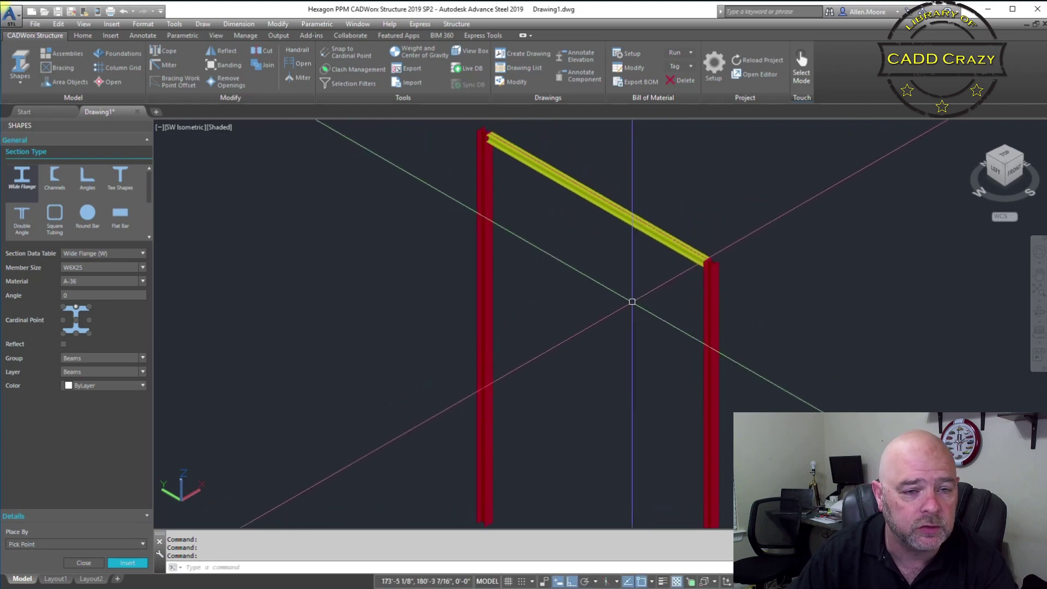
Copy the beam between the column tops 10' straight down.
key("Escape")
key("Escape")
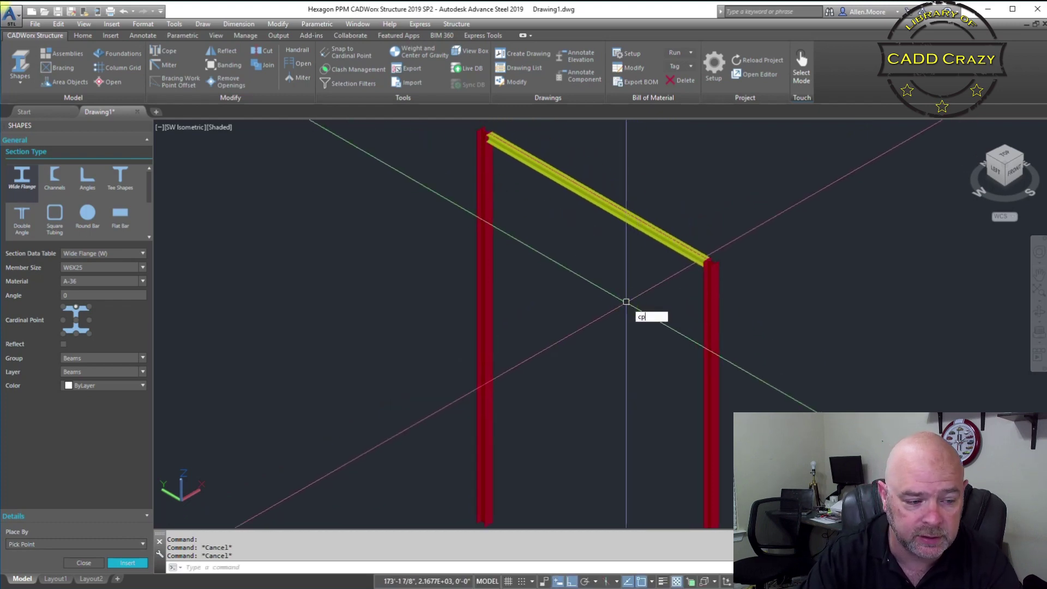
key("Return")
left_click(652, 212)
left_click(617, 192)
key("Return")
left_click(587, 248)
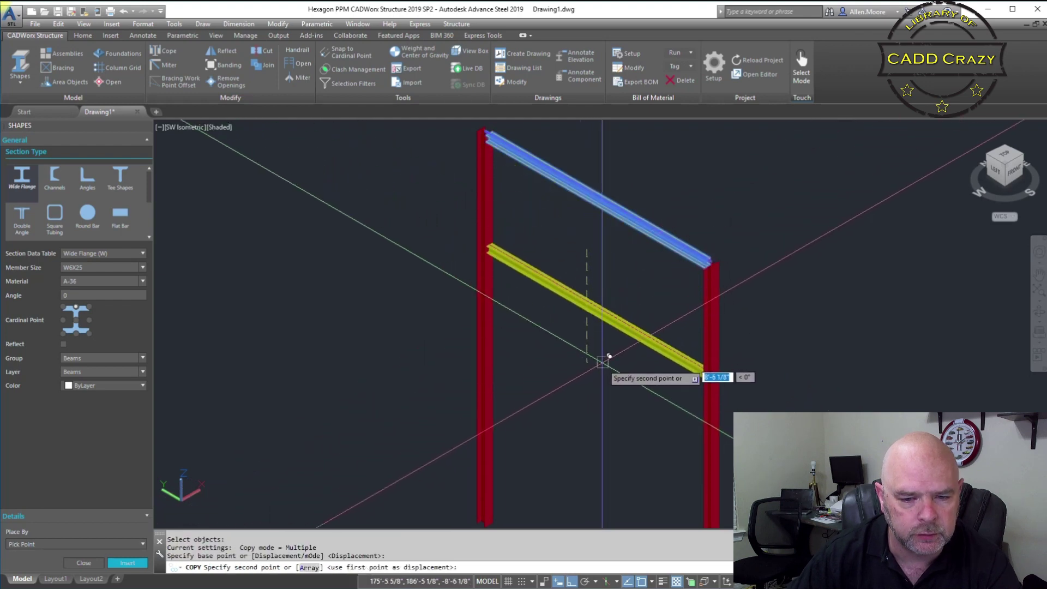
type("10'")
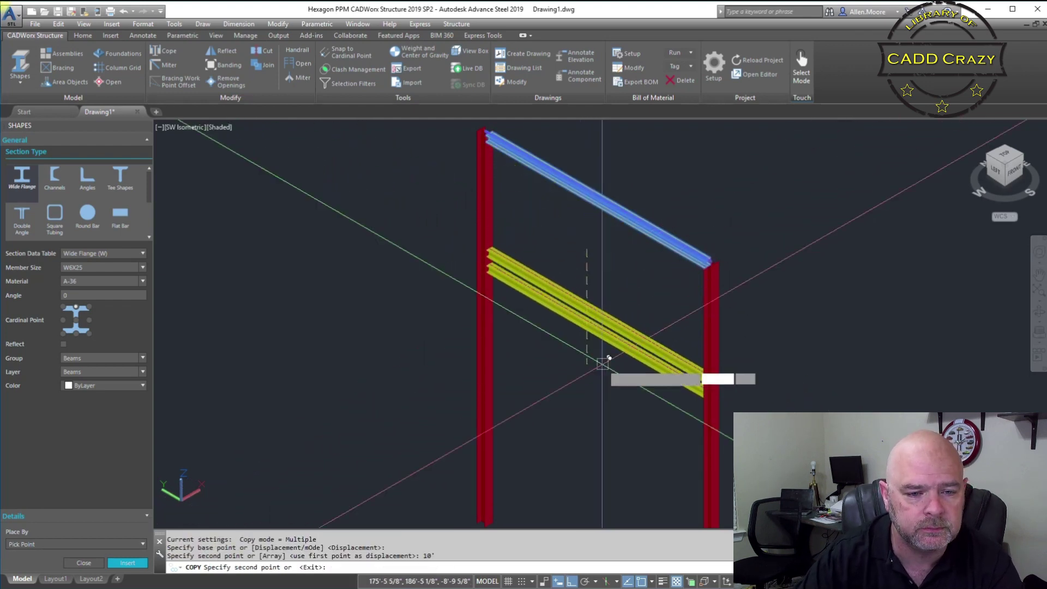
key("Return")
key("Return")
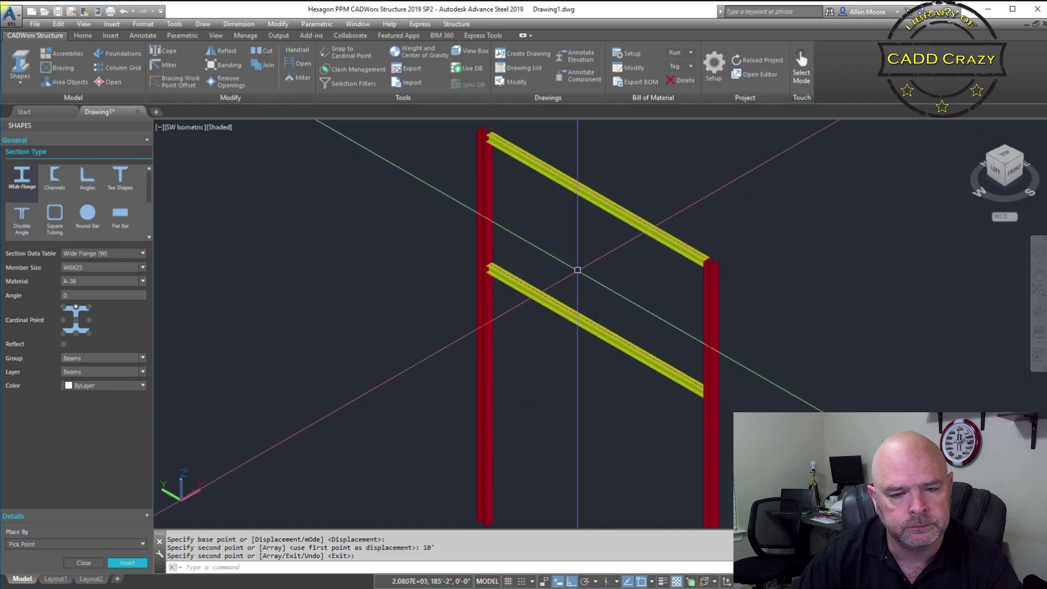
Set the viewport's visual style to 2D Wireframe with the base of the nearer column in view.
scroll(654, 328, "down", 2)
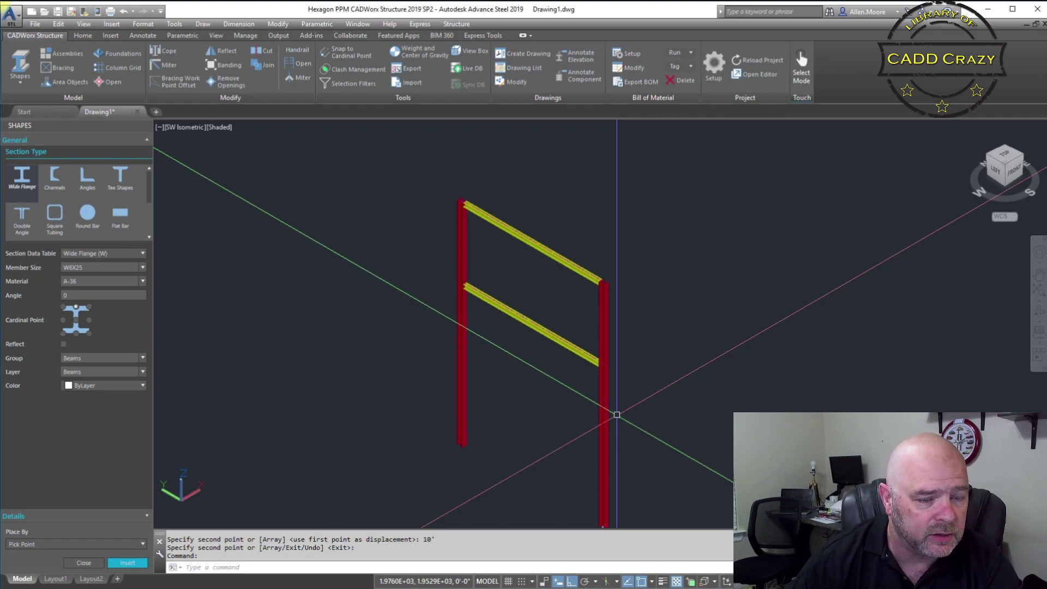
scroll(617, 414, "up", 5)
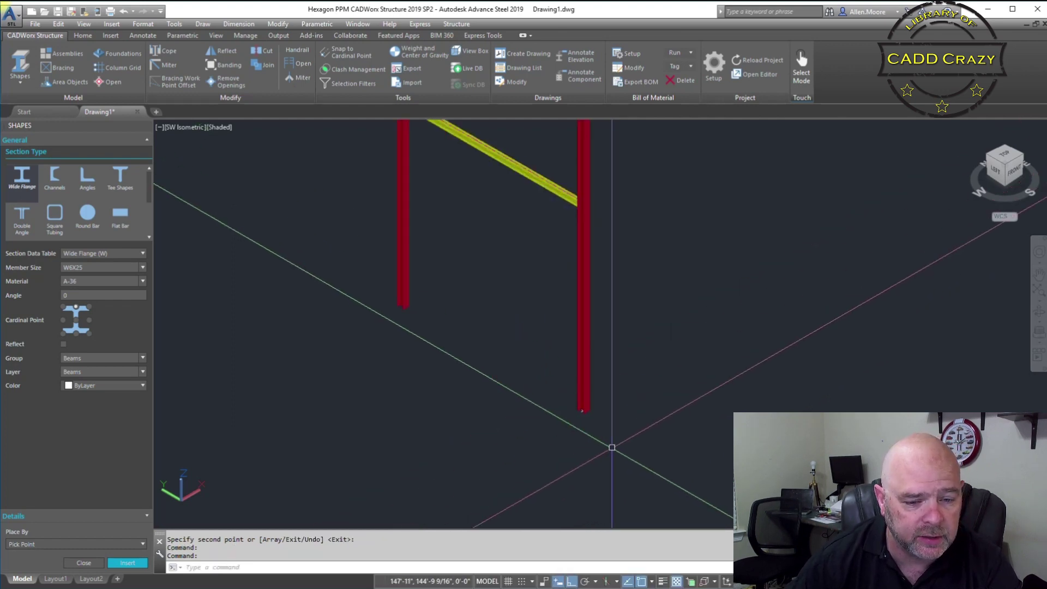
scroll(564, 374, "up", 3)
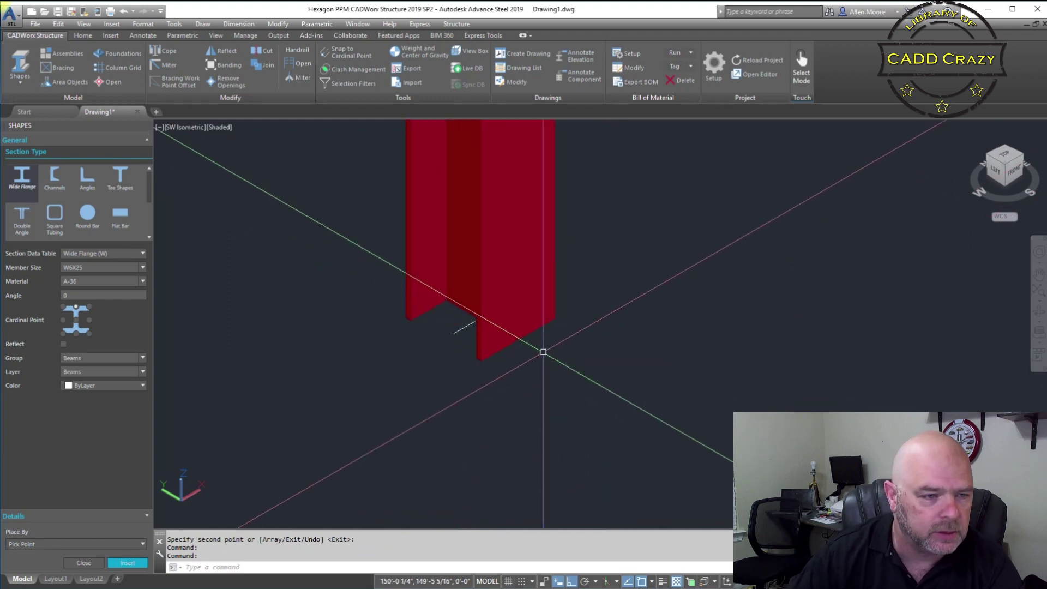
left_click(224, 127)
left_click(256, 154)
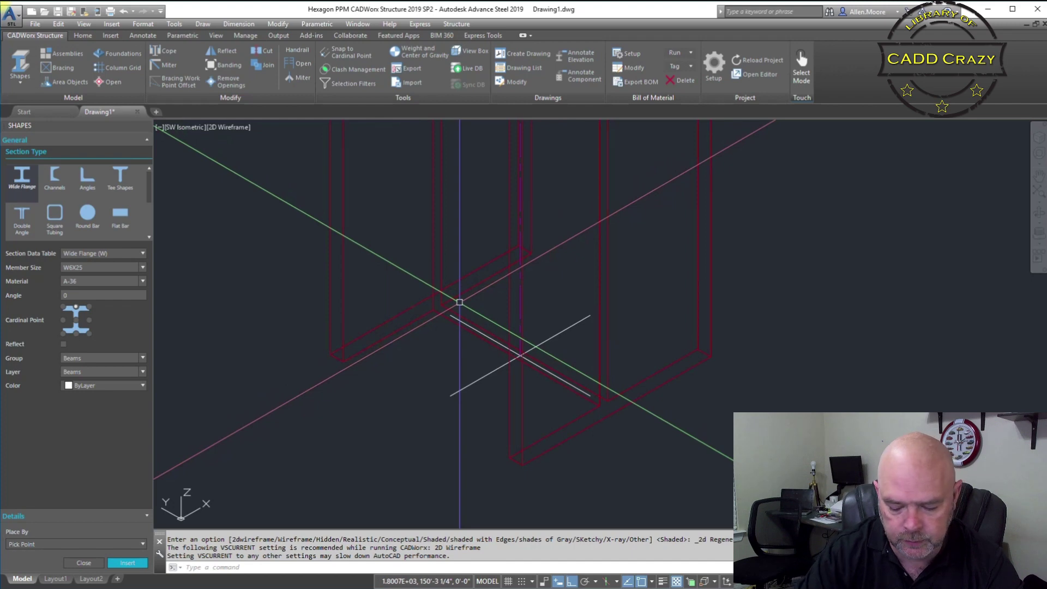
Draw a 20' line along the X axis from the center point at the nearer column's base.
key("Return")
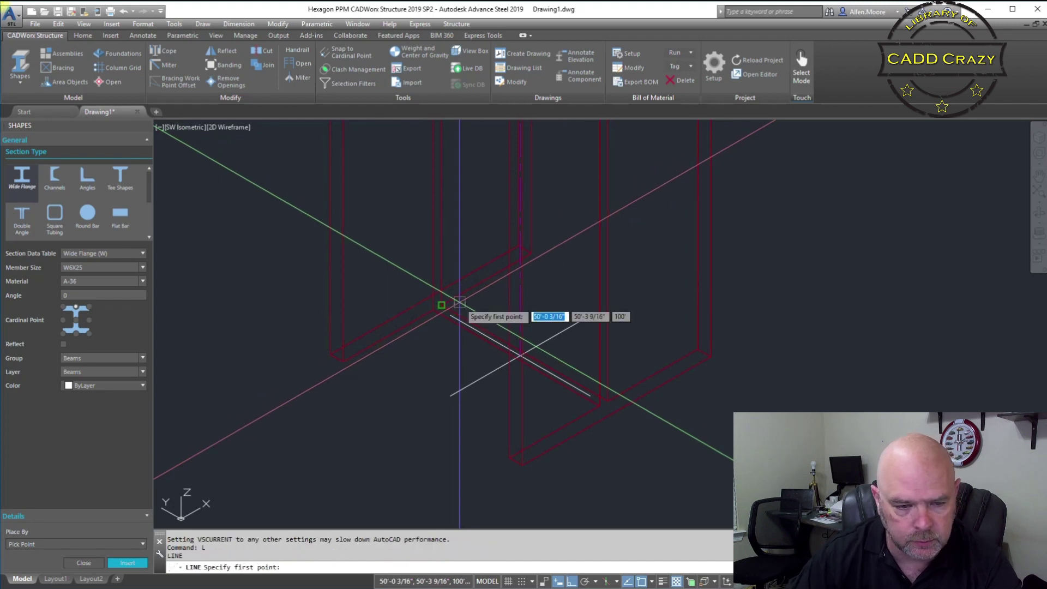
left_click(521, 356)
scroll(535, 349, "down", 4)
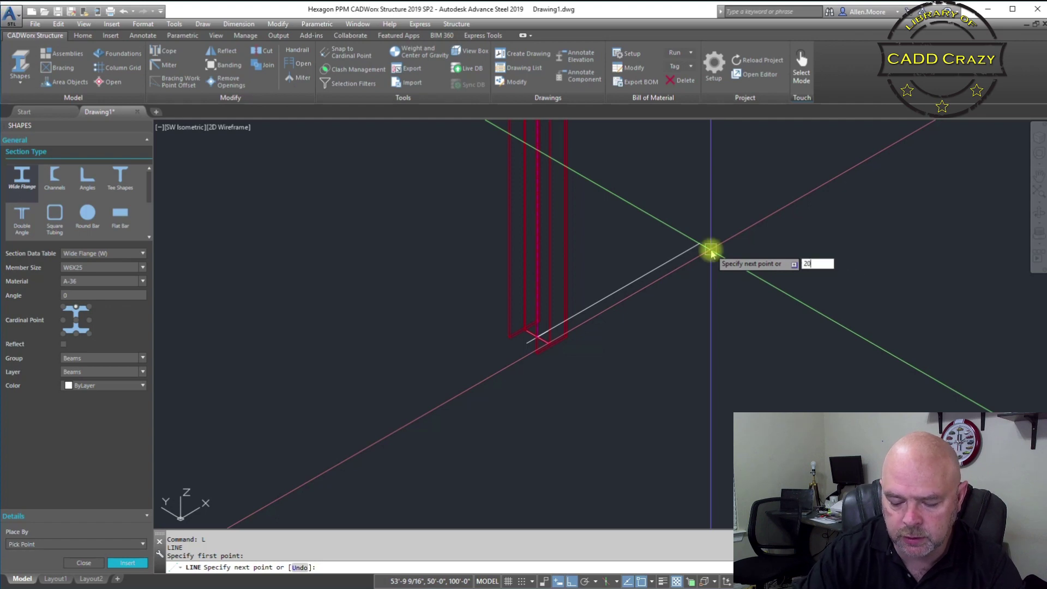
key("Return")
key("Return")
scroll(732, 234, "down", 6)
middle_click_drag(787, 206, 592, 407)
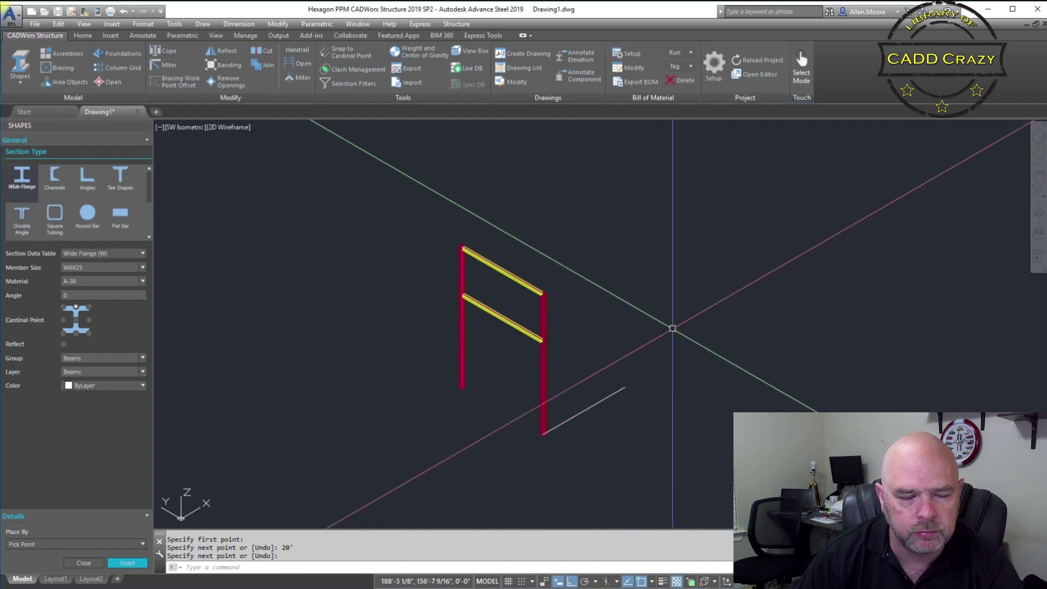
Draw a 30' vertical line upward from the free end of the 20' base line.
key("Escape")
key("Escape")
type("L")
key("Return")
left_click(618, 391)
type("30'")
key("Return")
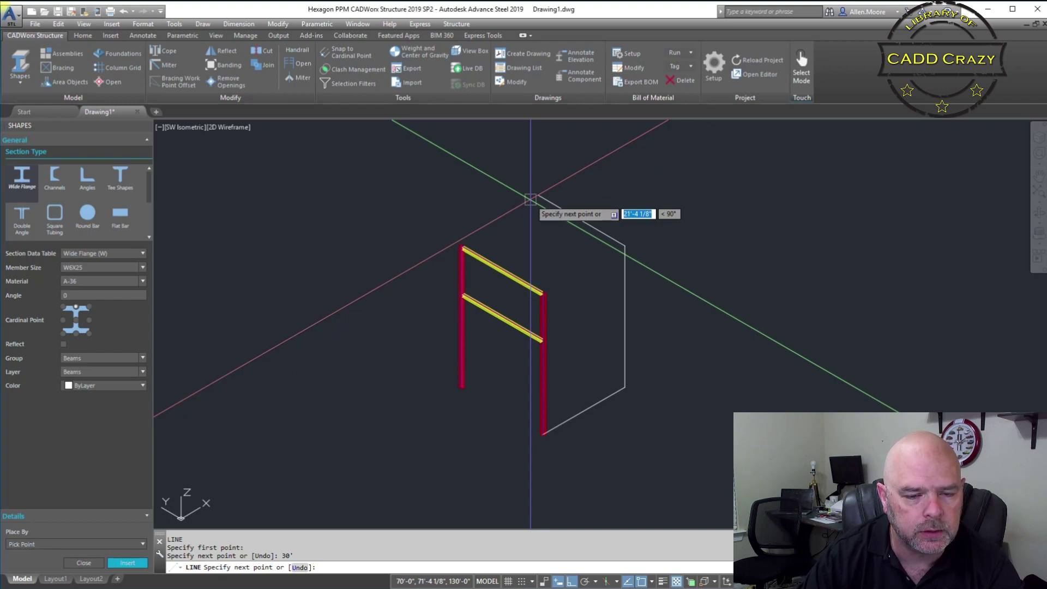
key("Return")
Copy the 30' vertical line 20' along the positive Y axis.
type("cp")
key("Return")
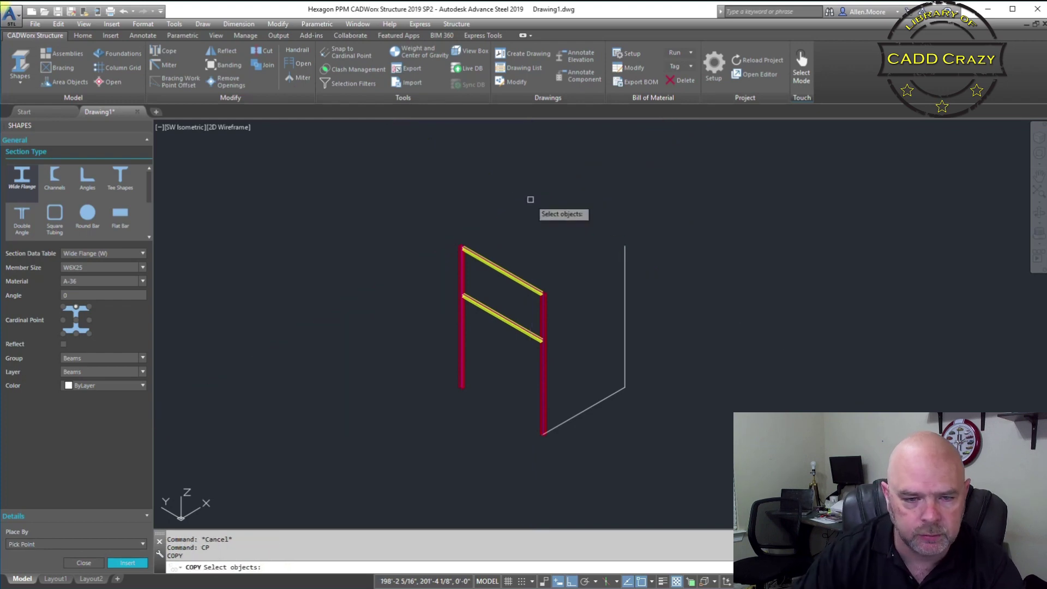
left_click(627, 279)
left_click(611, 283)
key("Return")
left_click(613, 268)
type("20")
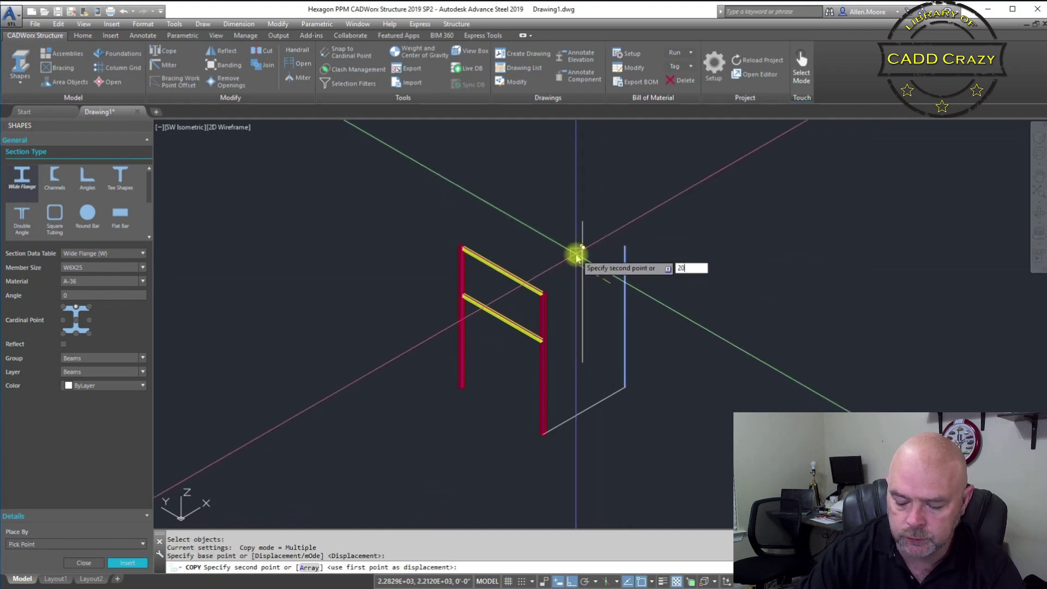
key("Return")
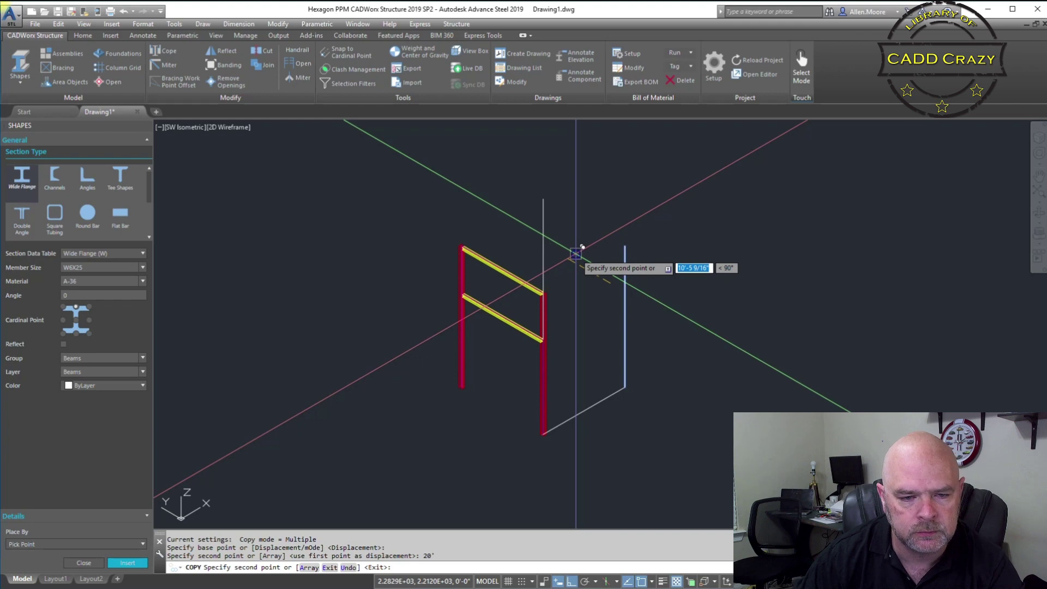
key("Escape")
Draw a line connecting the top endpoints of the two vertical lines.
type("L")
key("Return")
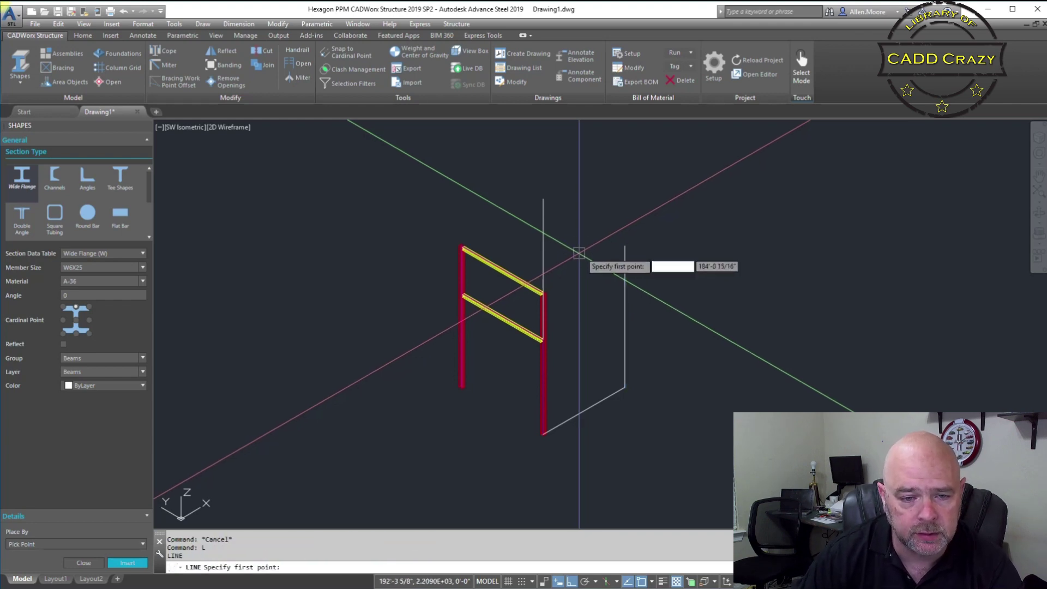
left_click(625, 247)
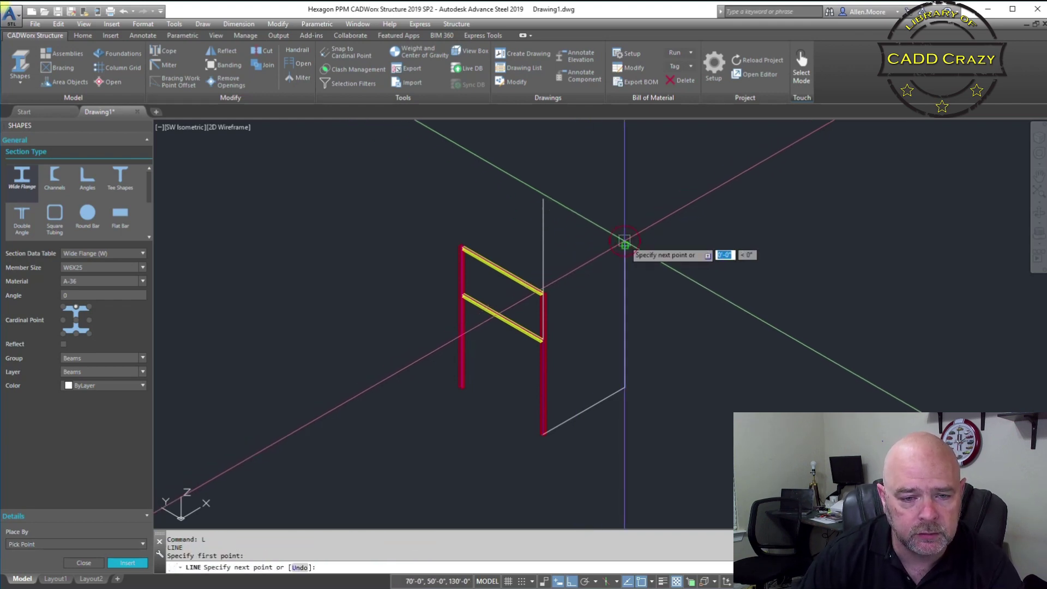
left_click(543, 200)
key("Escape")
Copy the line between the tops of the vertical lines 10' straight down.
type("cp")
key("Return")
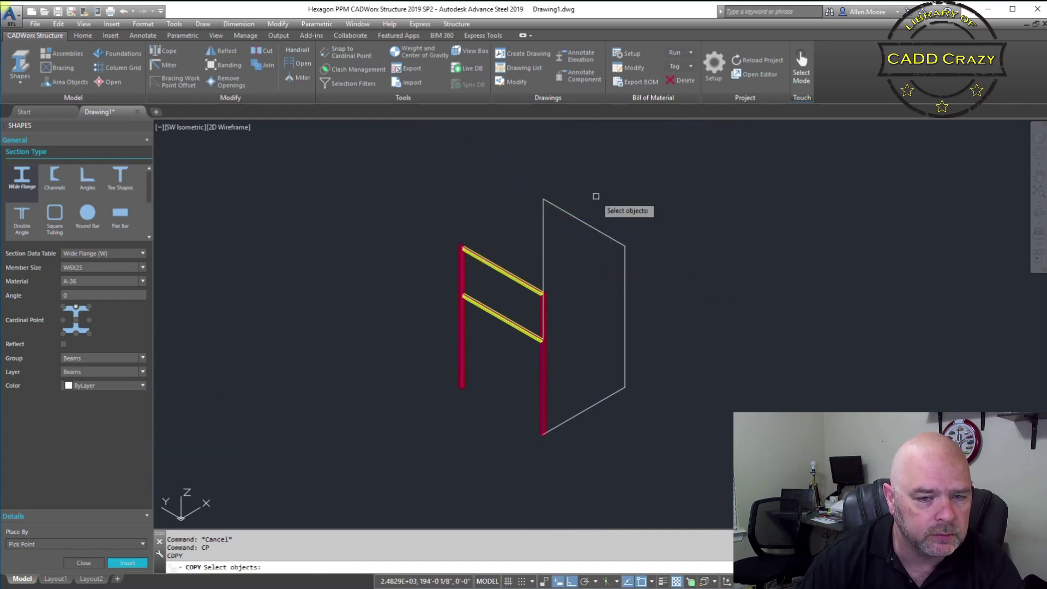
left_click(596, 197)
left_click(562, 243)
key("Return")
left_click(625, 247)
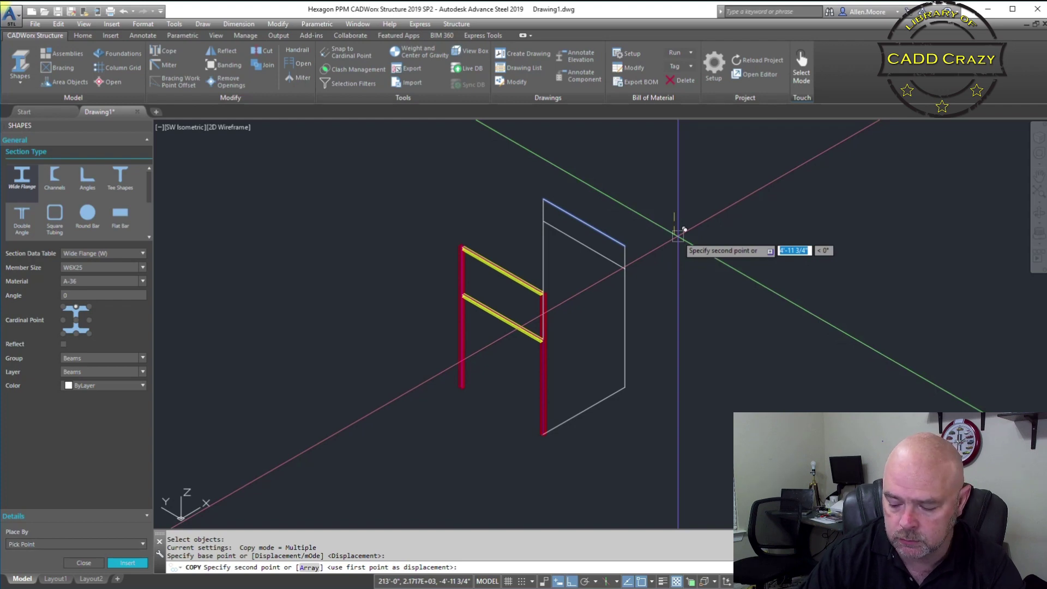
type("10'")
key("Return")
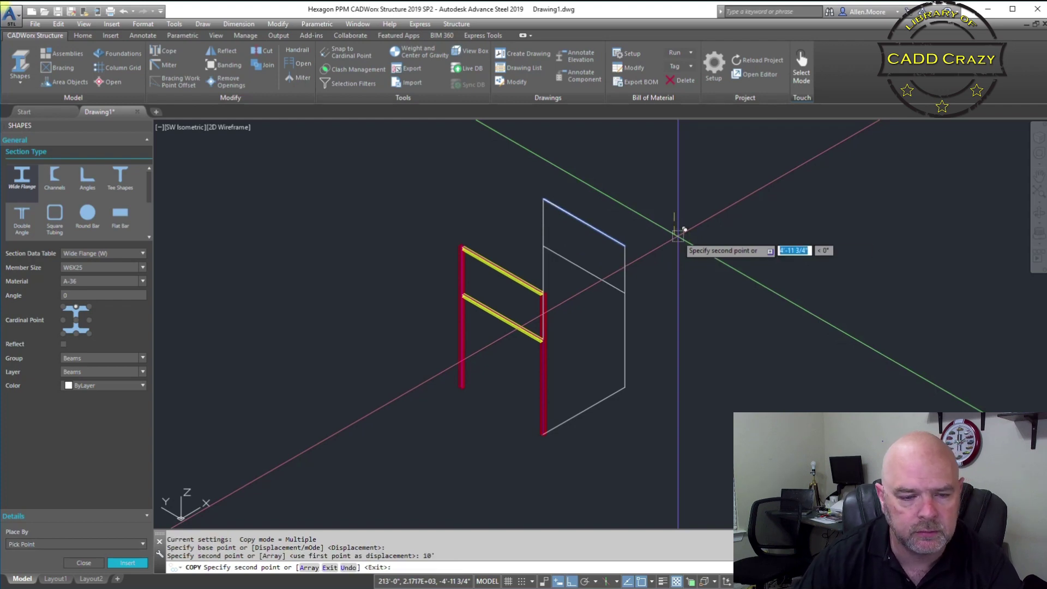
key("Return")
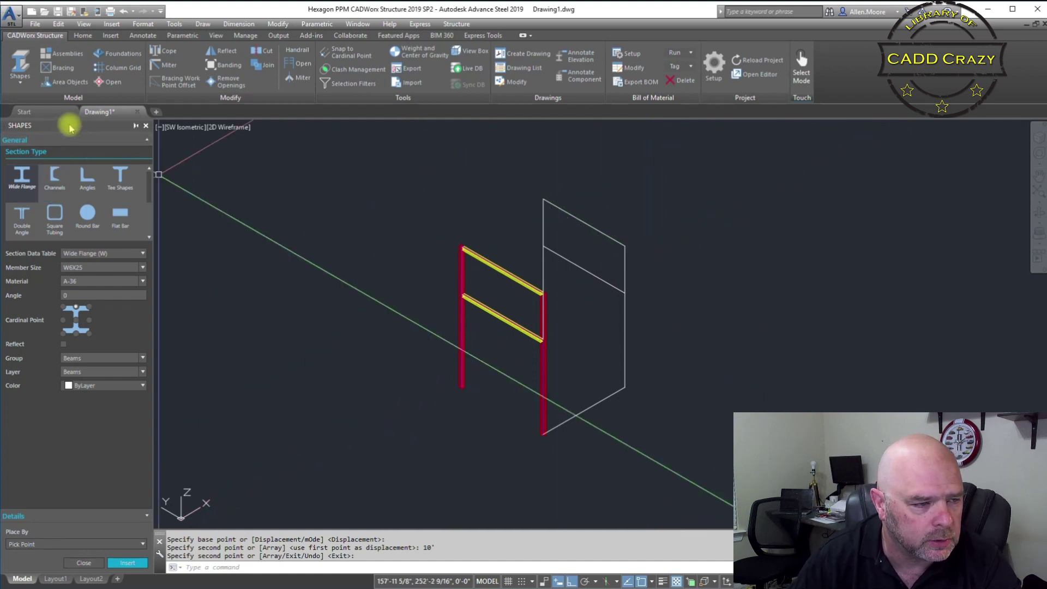
Set the wide flange shape to size W8X40 with the center cardinal point in the Columns group.
left_click(22, 180)
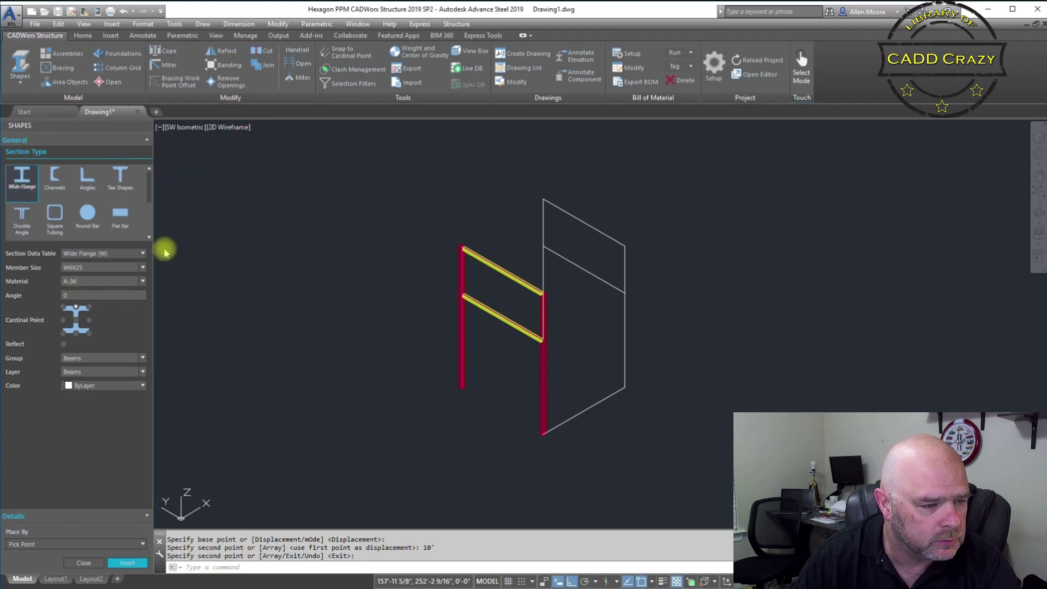
left_click(144, 268)
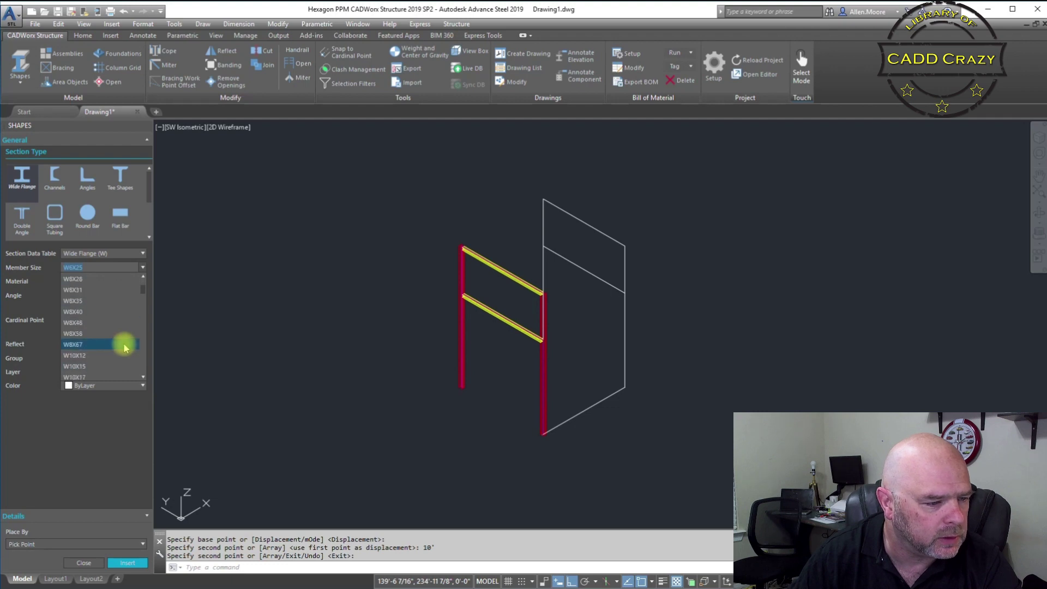
left_click(96, 314)
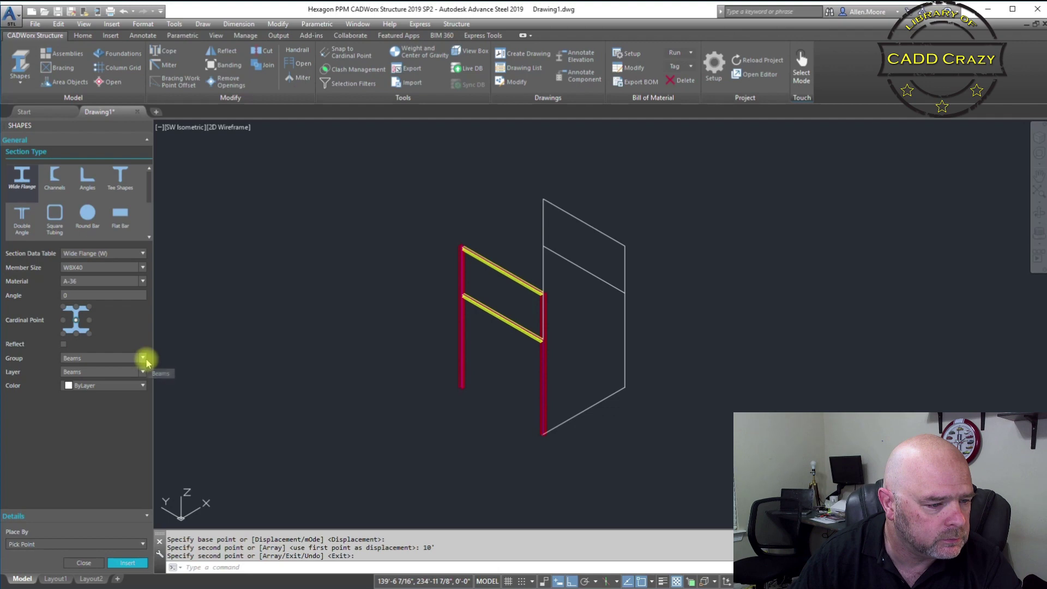
left_click(145, 360)
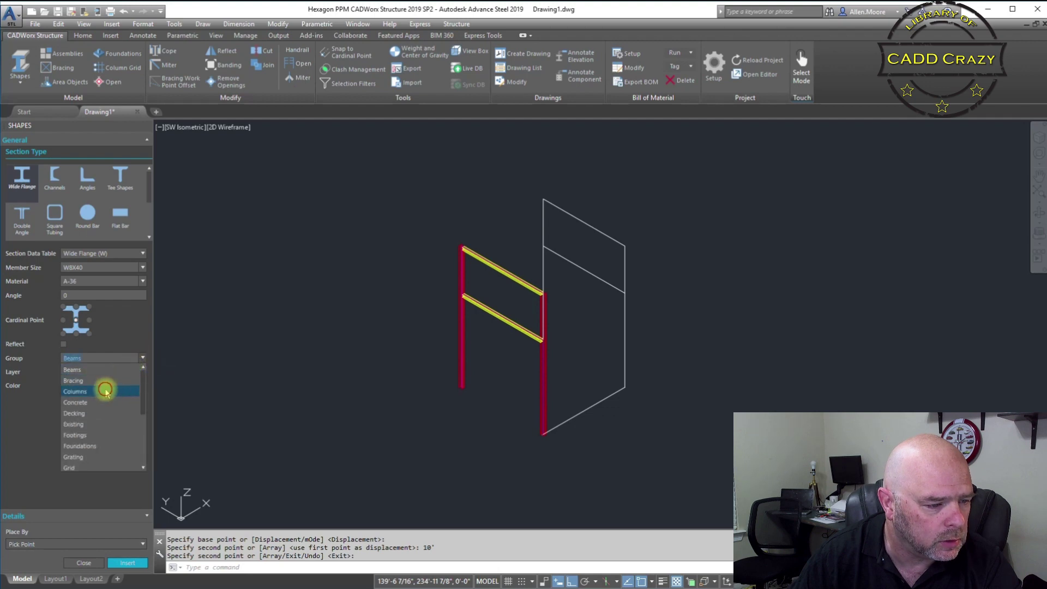
left_click(106, 392)
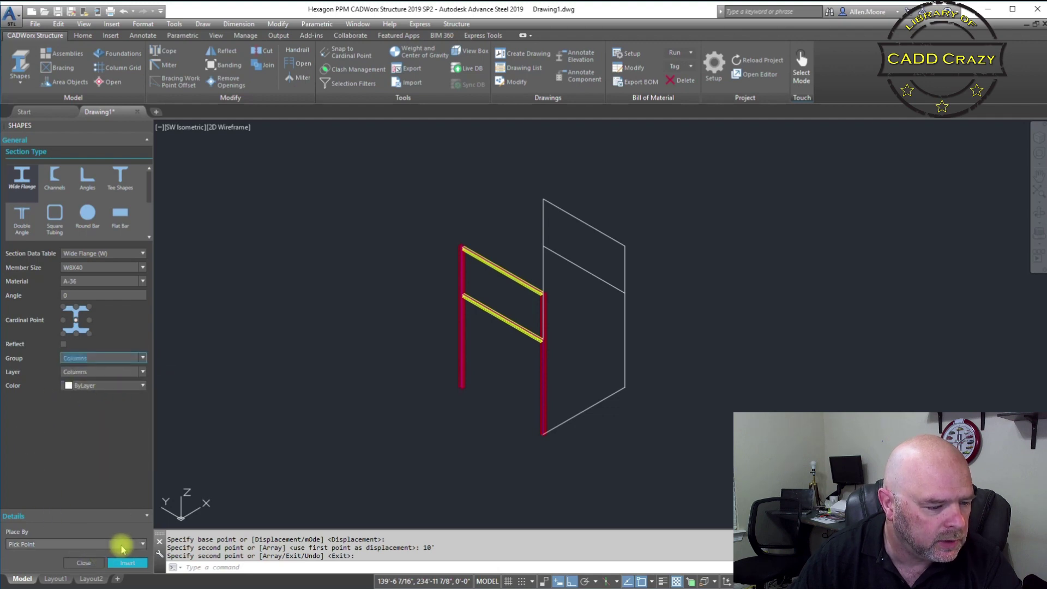
Insert W8X40 columns with the Select Lines placement method on the two vertical lines.
left_click(98, 544)
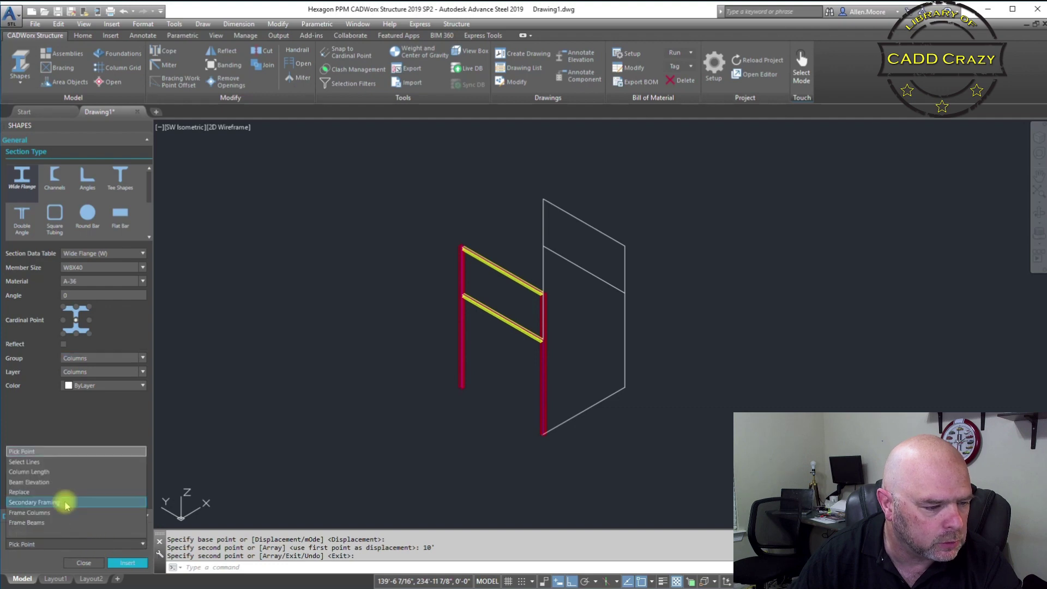
left_click(48, 463)
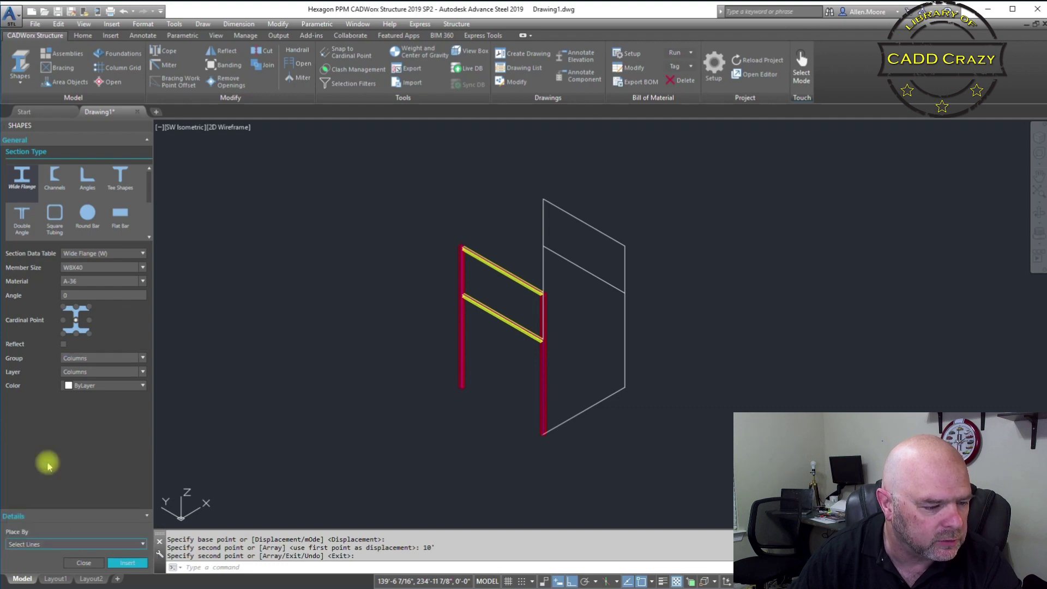
left_click(134, 564)
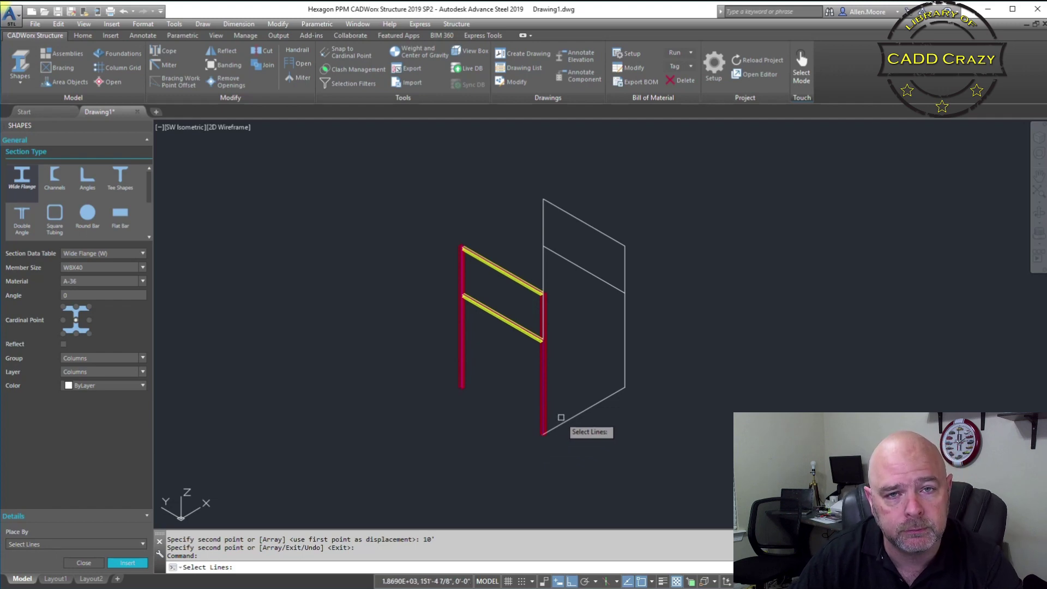
left_click(626, 371)
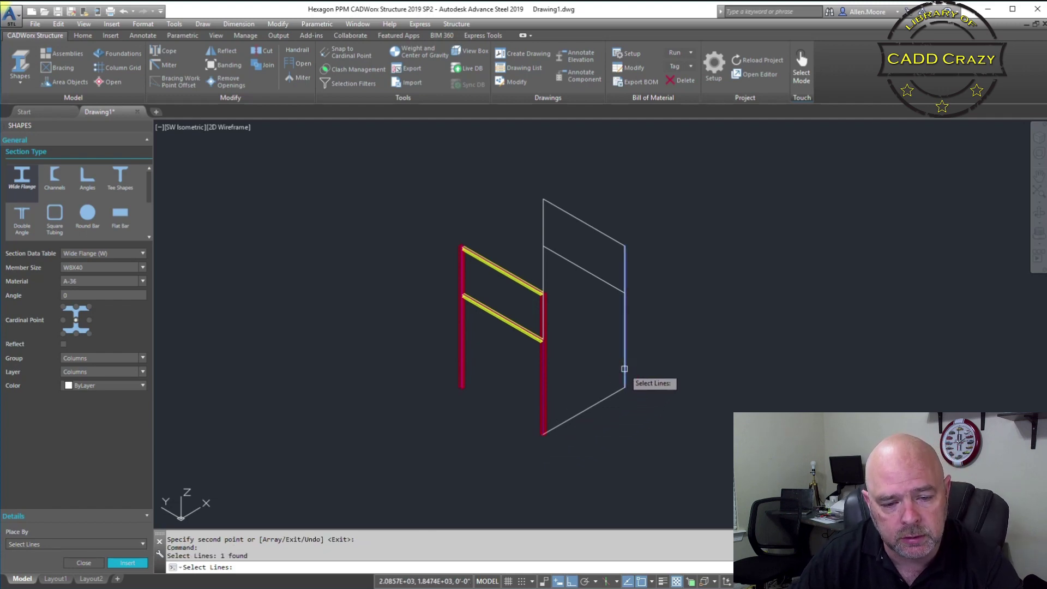
left_click(544, 231)
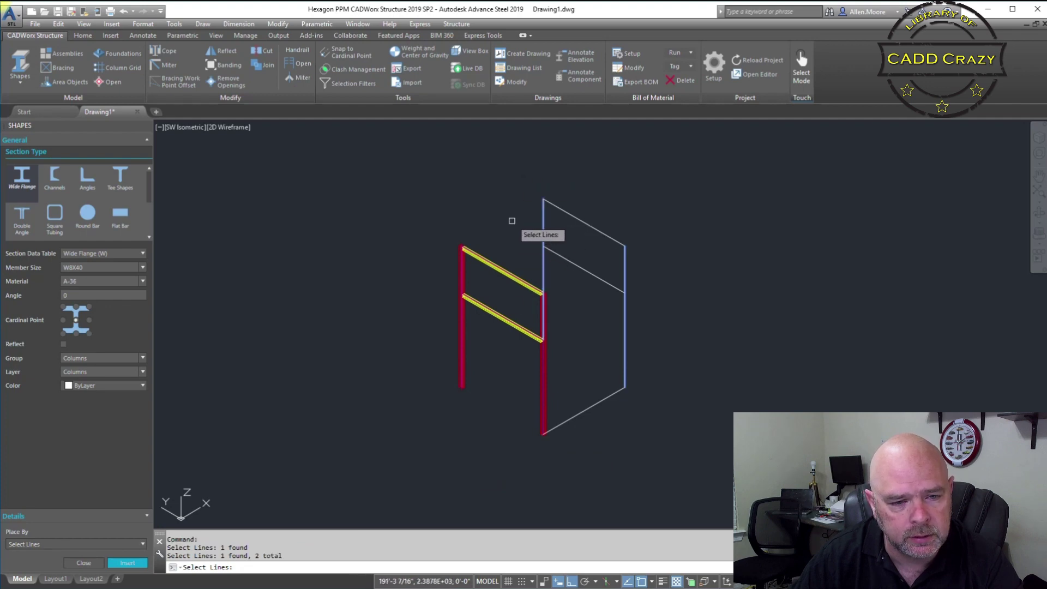
key("Return")
Set the wide flange shape to size W6X25 with the top center cardinal point in the Beams group.
scroll(611, 225, "up", 6)
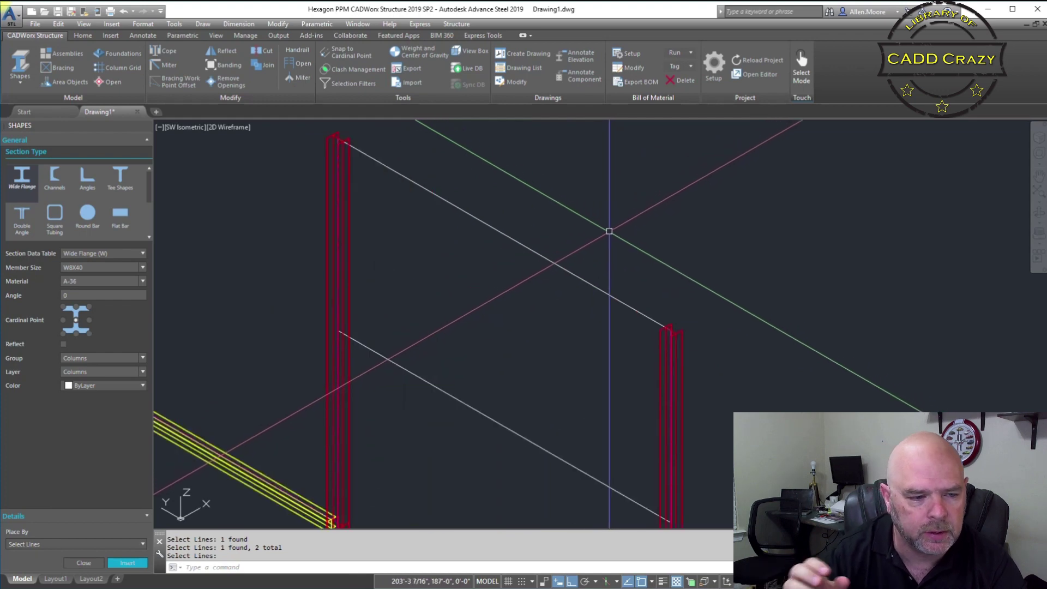
scroll(610, 231, "down", 3)
scroll(498, 257, "down", 3)
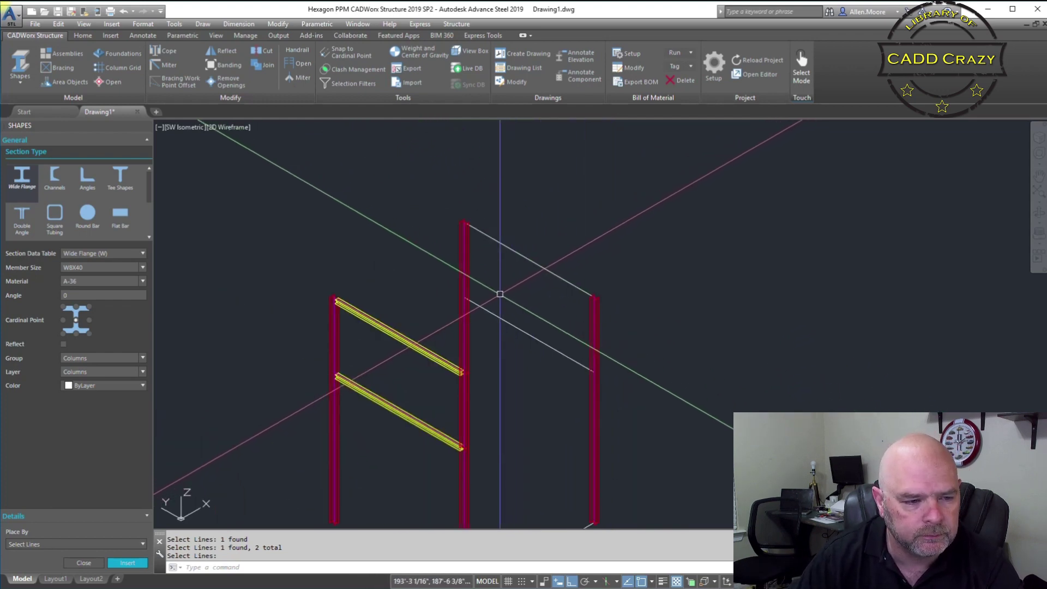
scroll(498, 254, "up", 3)
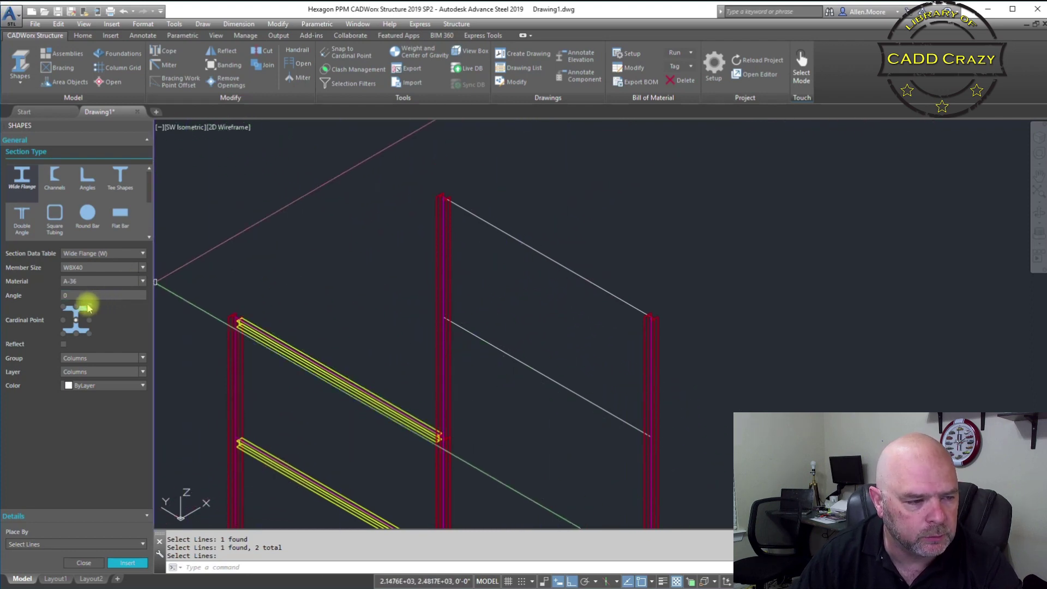
left_click(135, 255)
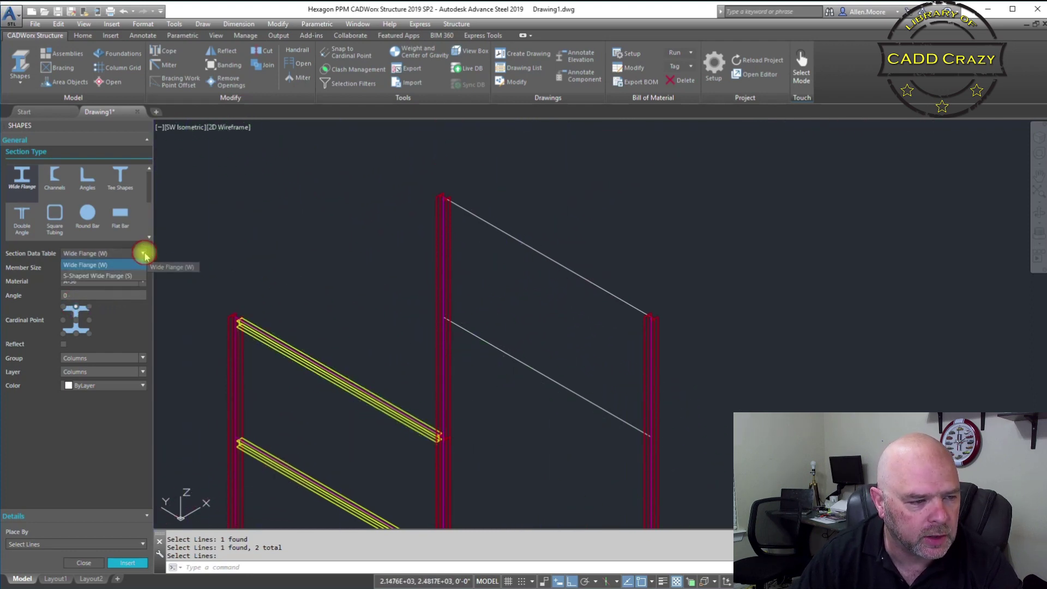
left_click(145, 267)
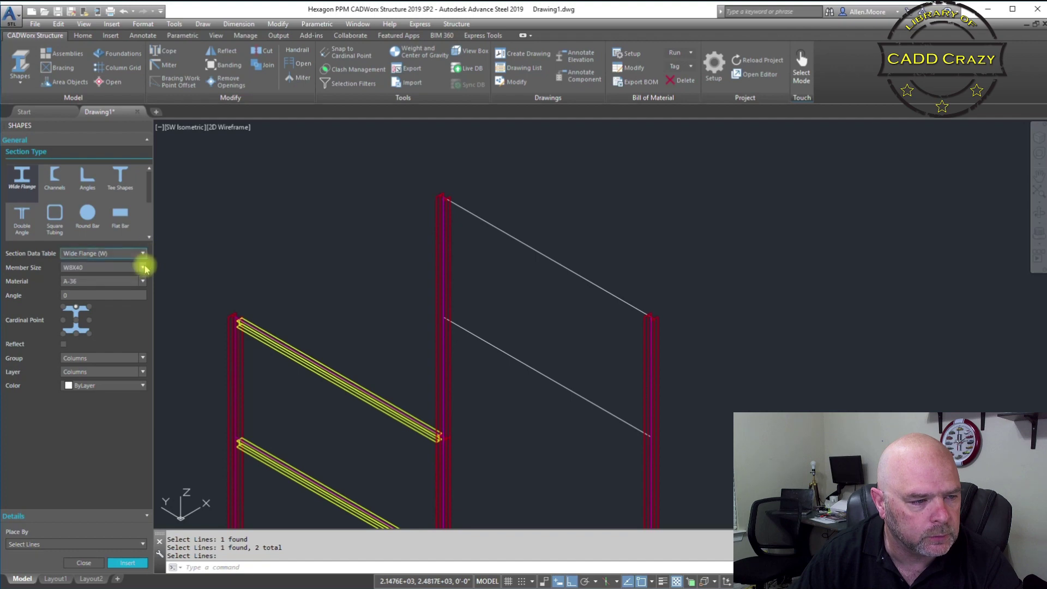
left_click(144, 269)
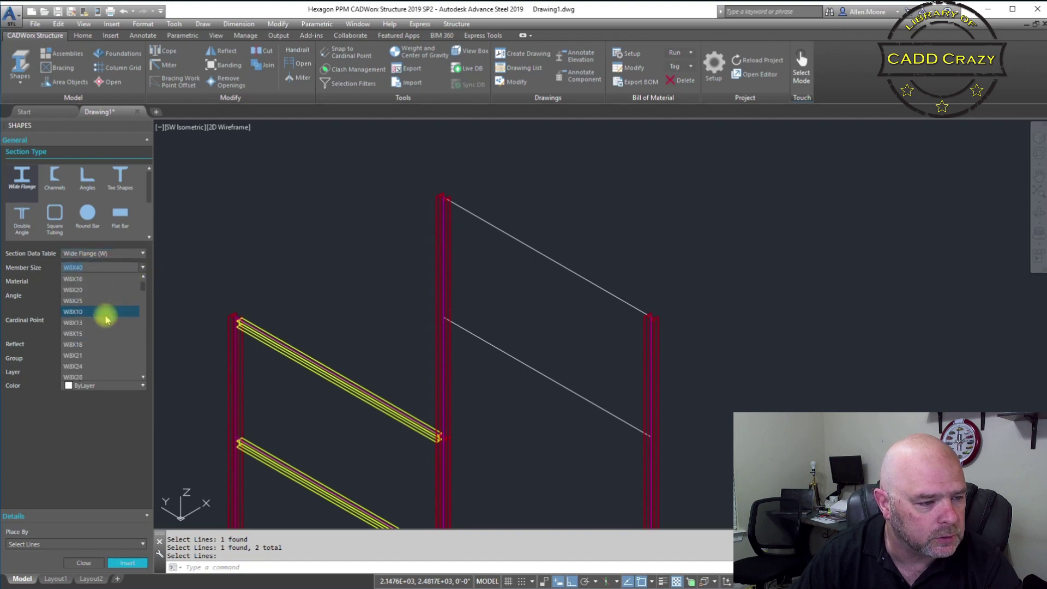
left_click(91, 301)
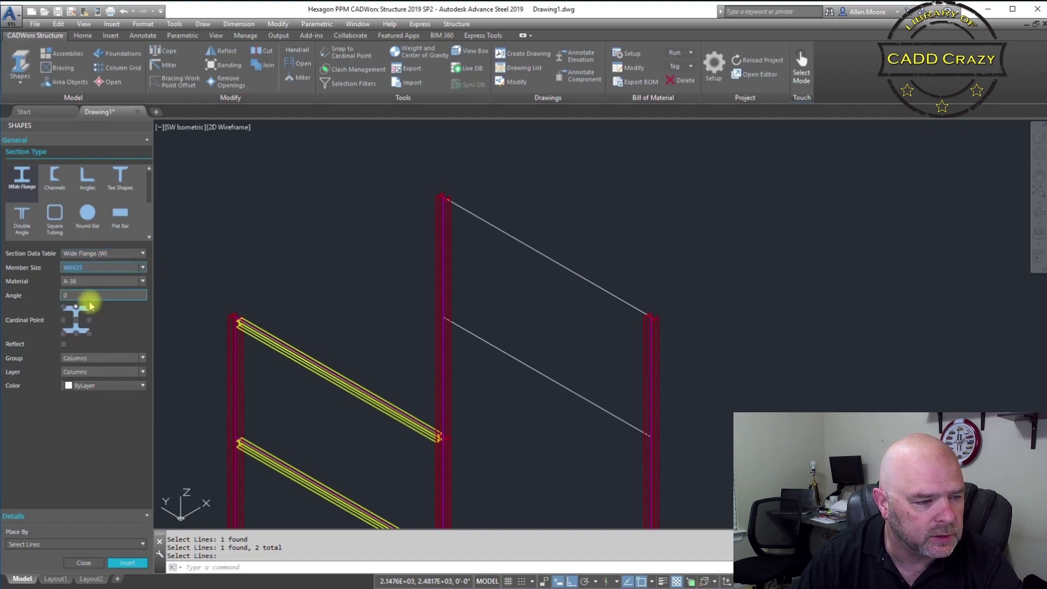
left_click(143, 360)
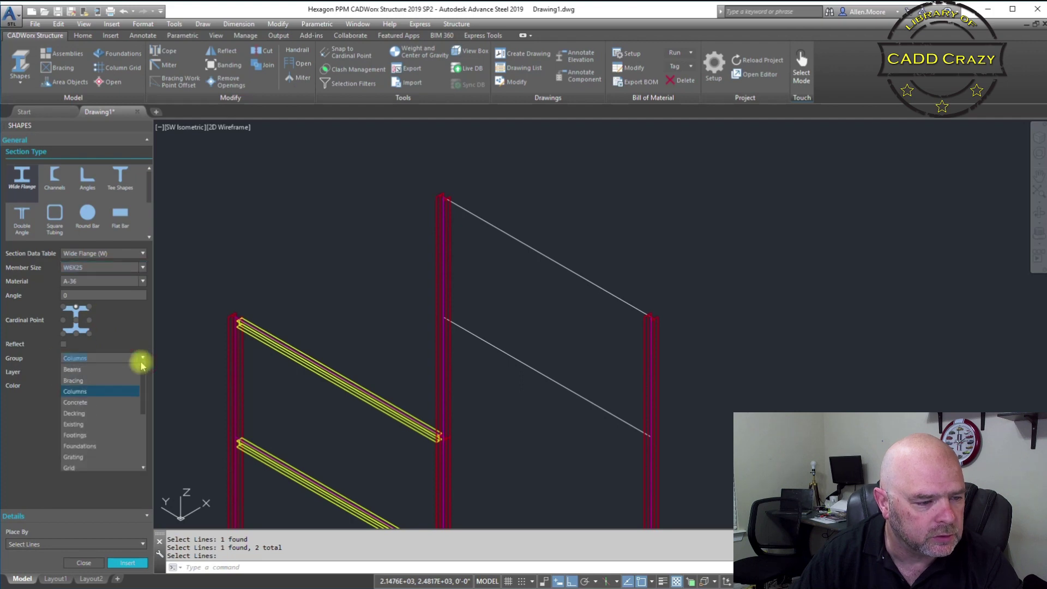
left_click(121, 371)
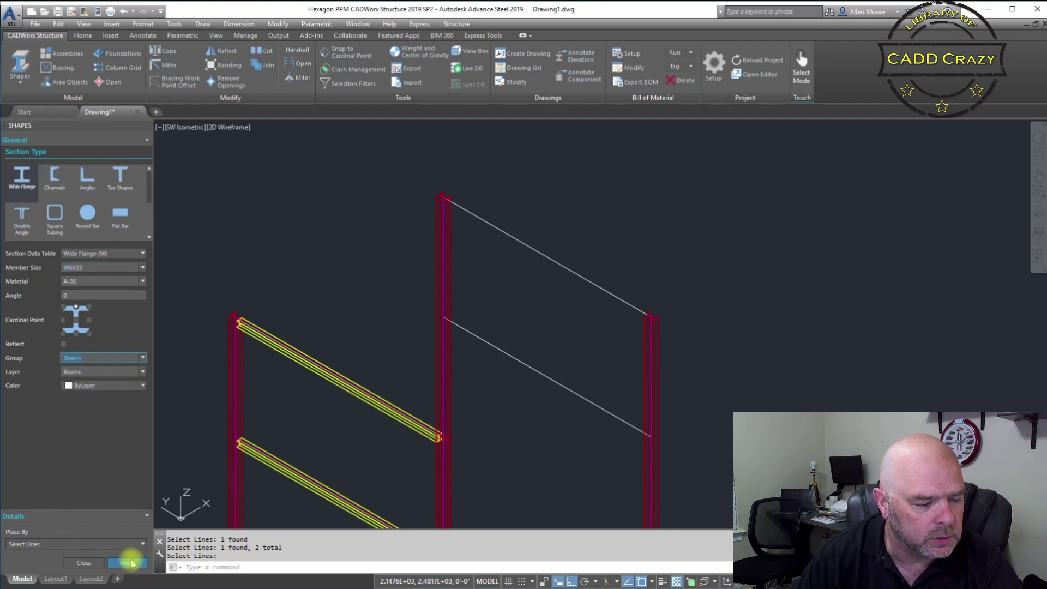
Insert W6X25 beams on the two sloping lines between the new columns, using Bolted coping for both.
left_click(129, 563)
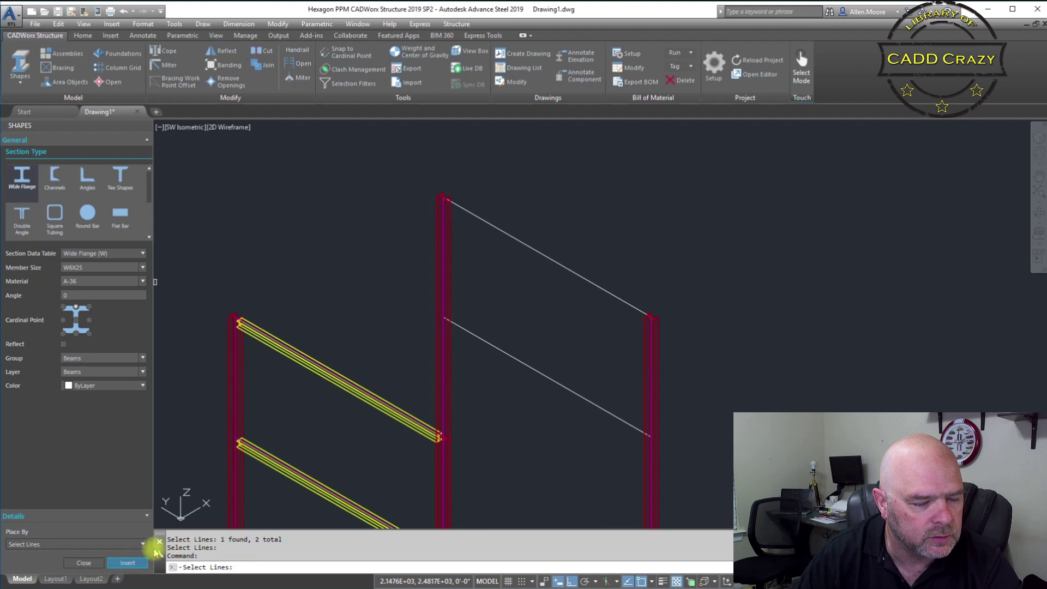
left_click(530, 245)
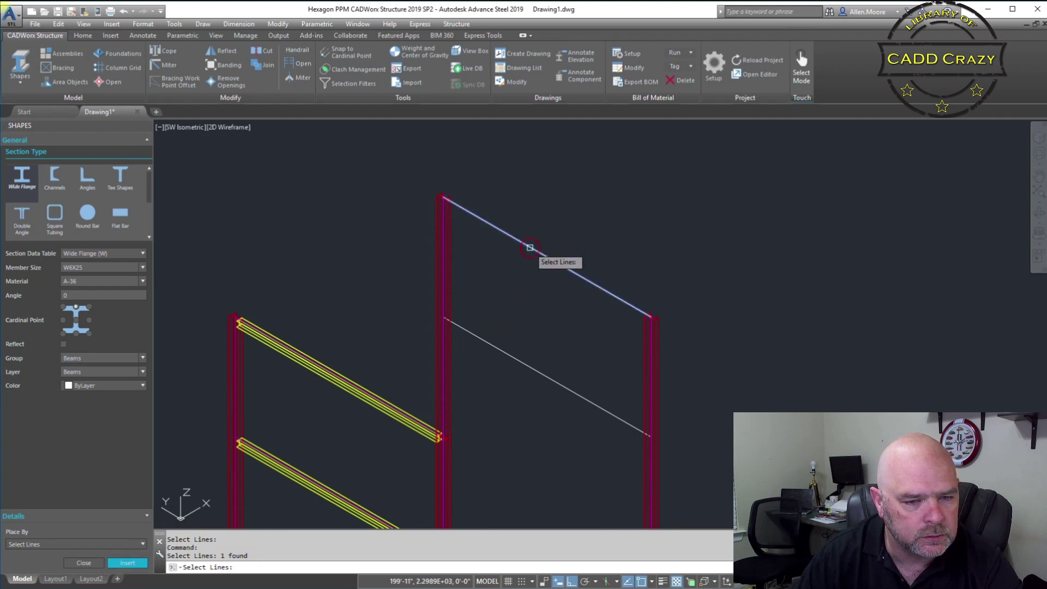
left_click(517, 358)
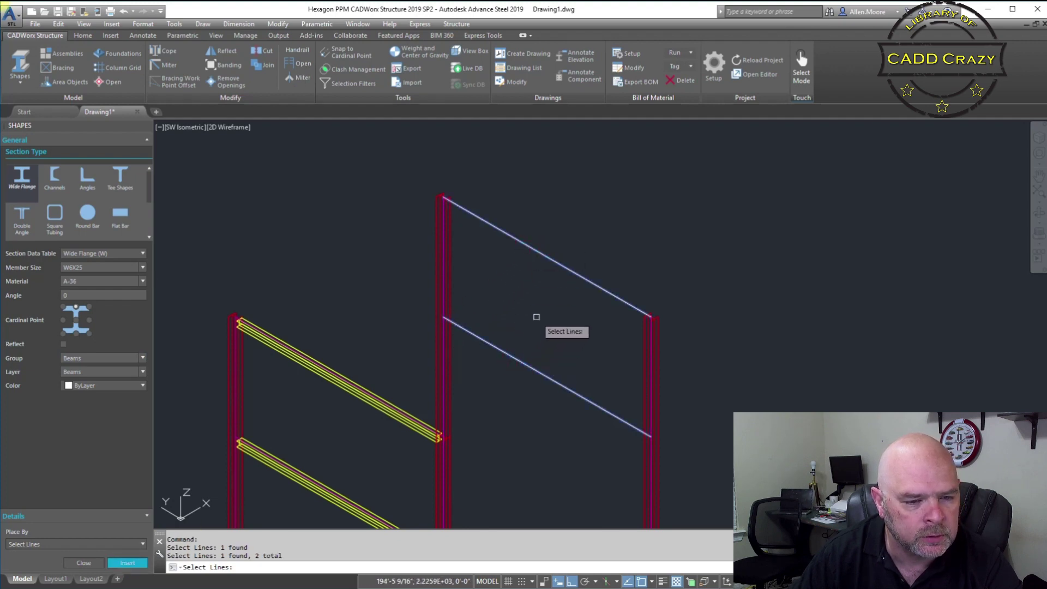
key("Return")
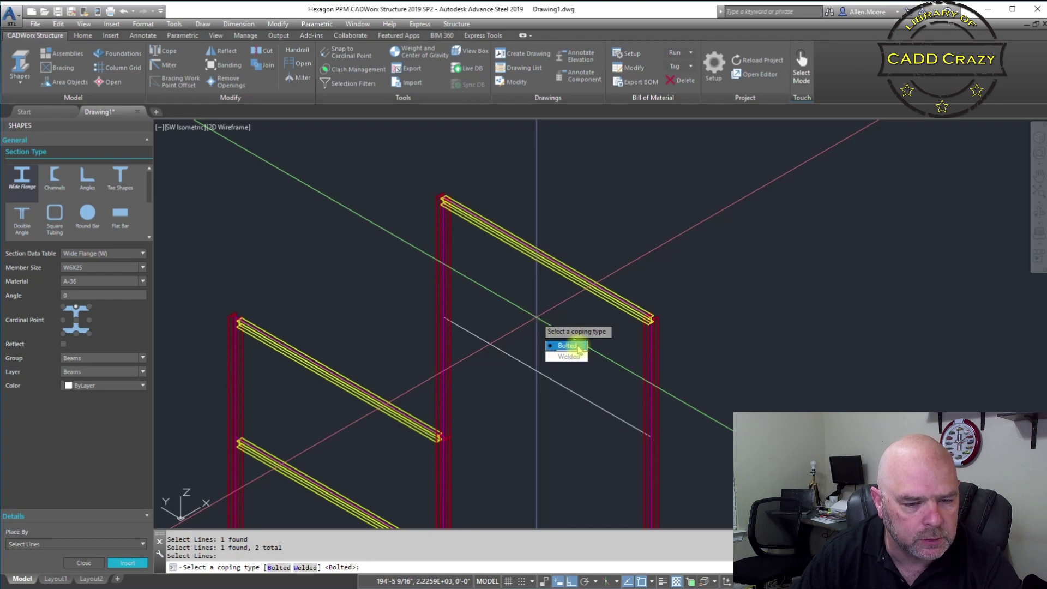
left_click(577, 348)
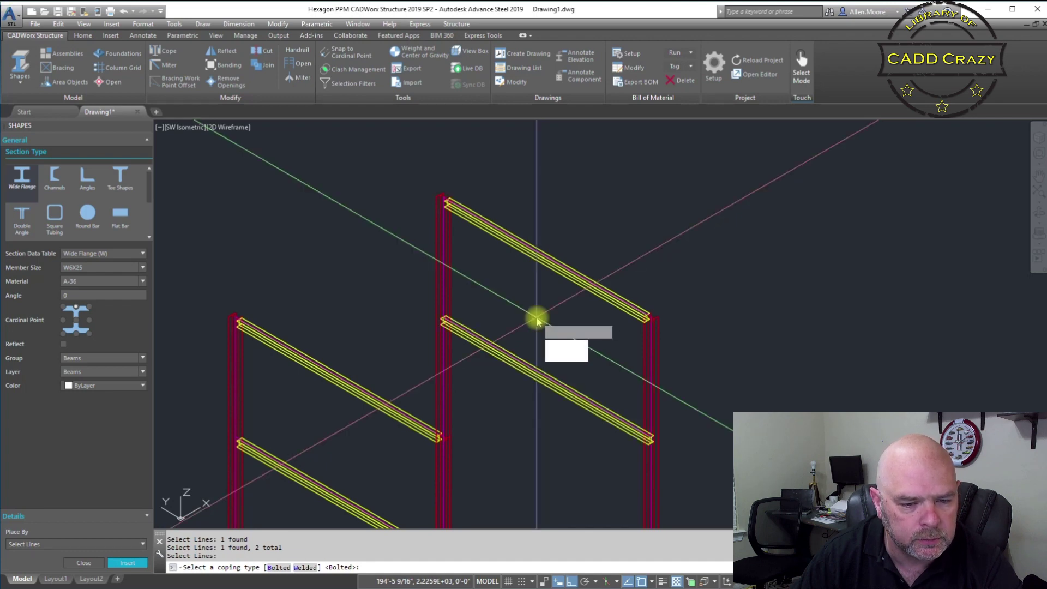
left_click(566, 346)
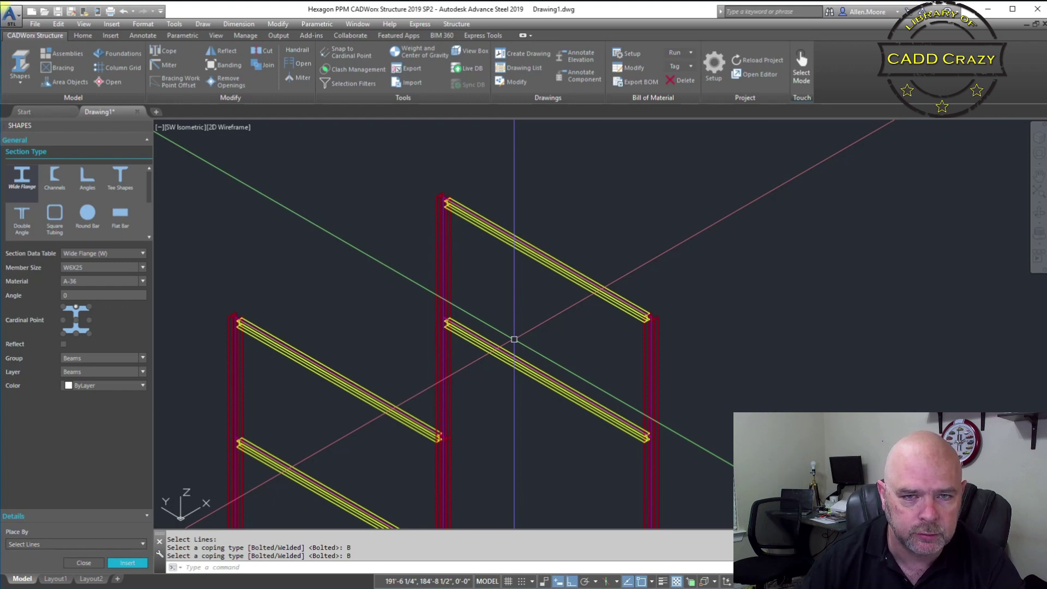
Change the beam placement method to Pick Point.
scroll(476, 324, "down", 2)
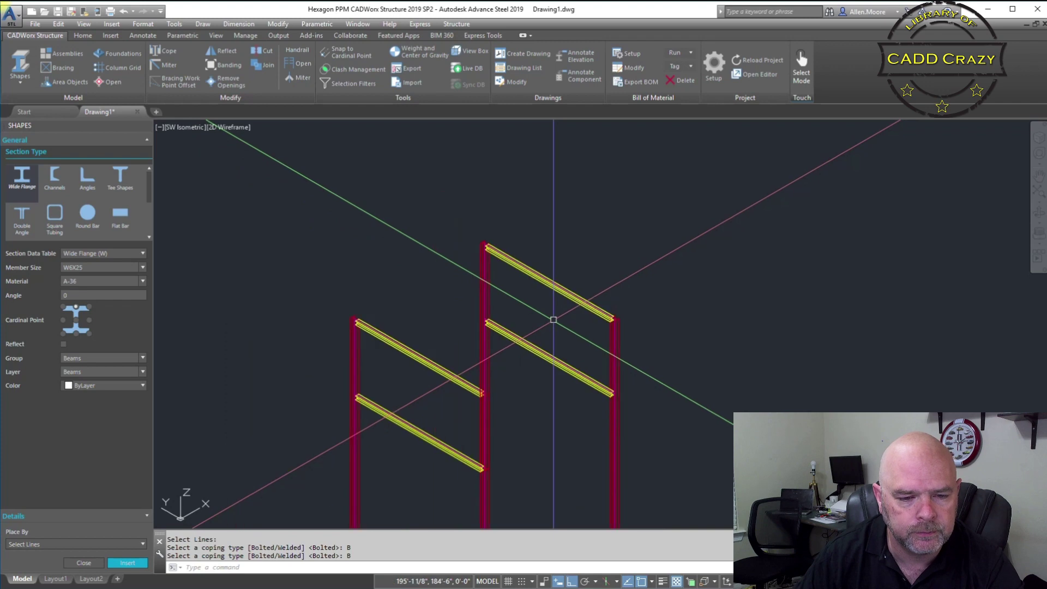
scroll(477, 324, "up", 5)
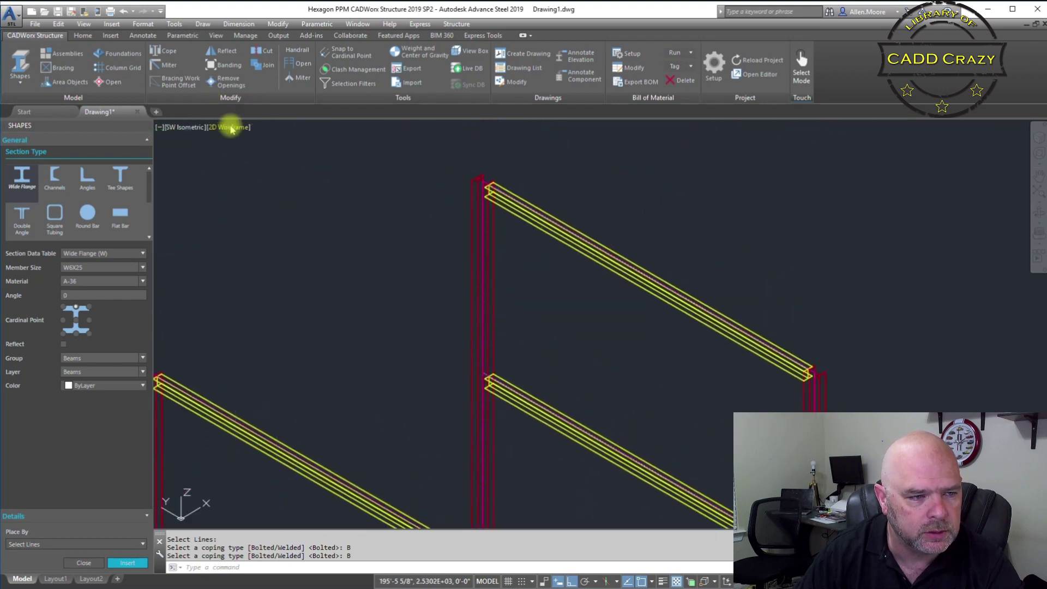
scroll(485, 183, "up", 3)
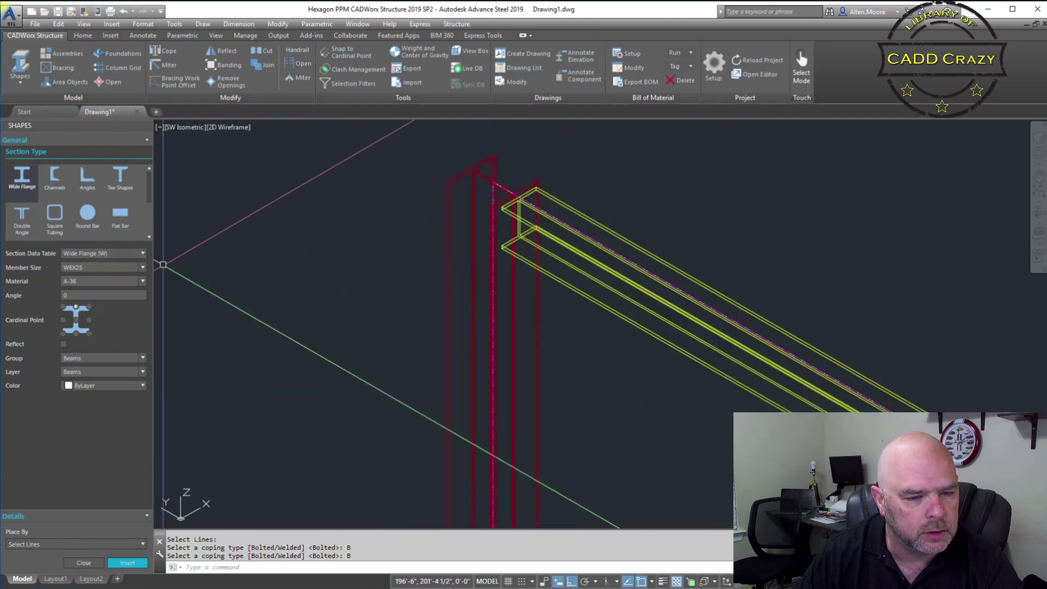
scroll(480, 355, "down", 5)
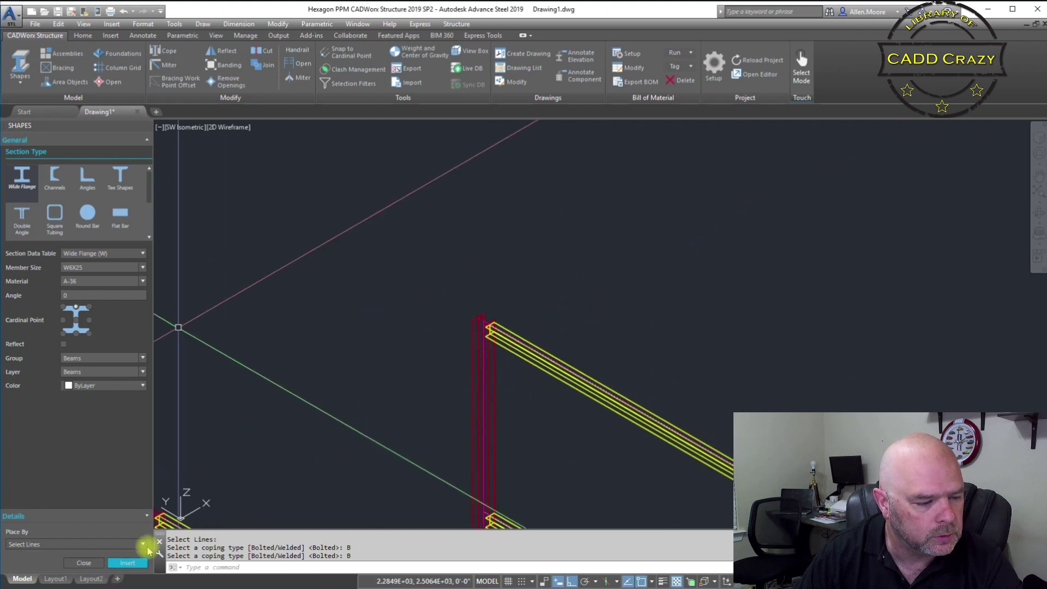
left_click(136, 543)
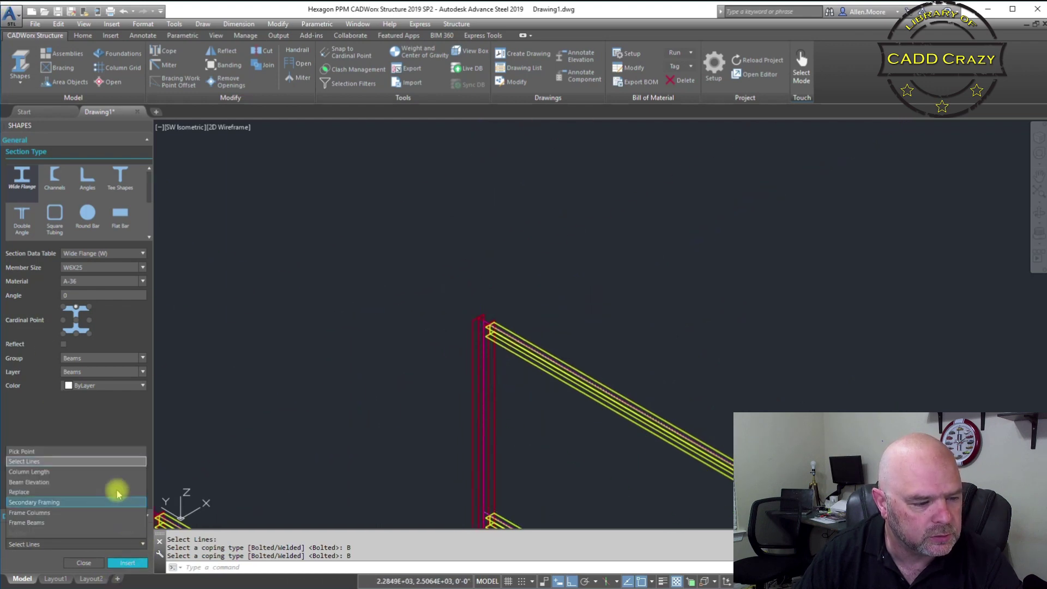
left_click(113, 451)
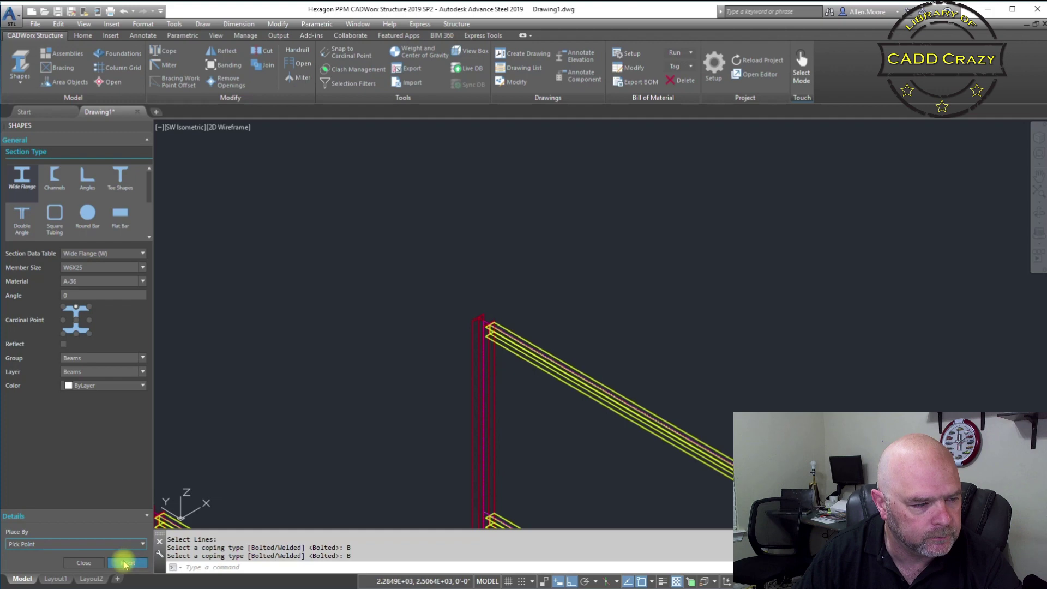
Insert a W6X25 beam with Bolted coping from the top of the rear frame's left column to the top of the front frame's left column.
left_click(117, 565)
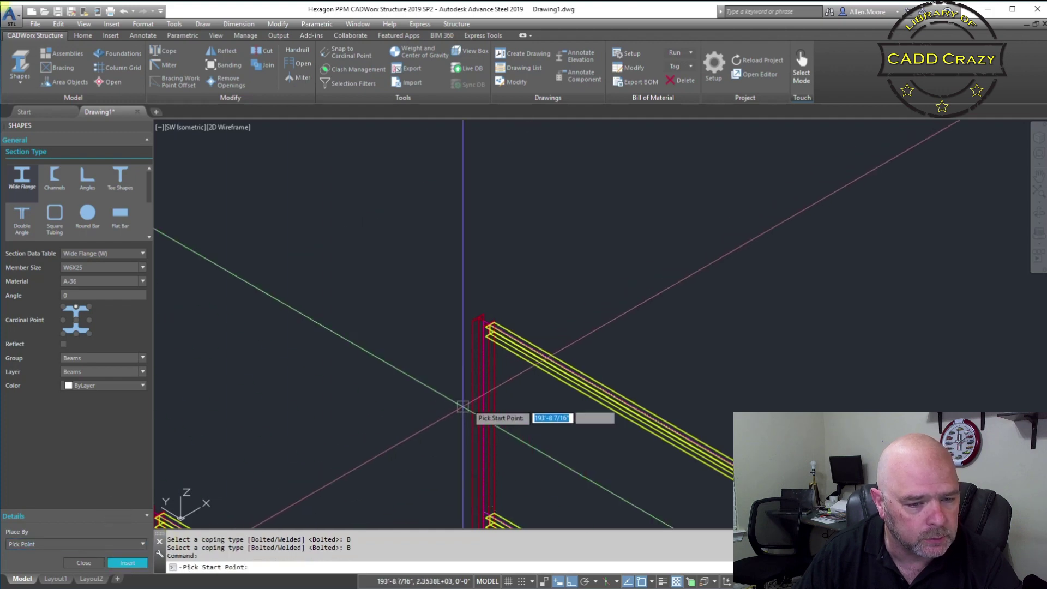
scroll(480, 351, "up", 6)
scroll(431, 198, "up", 5)
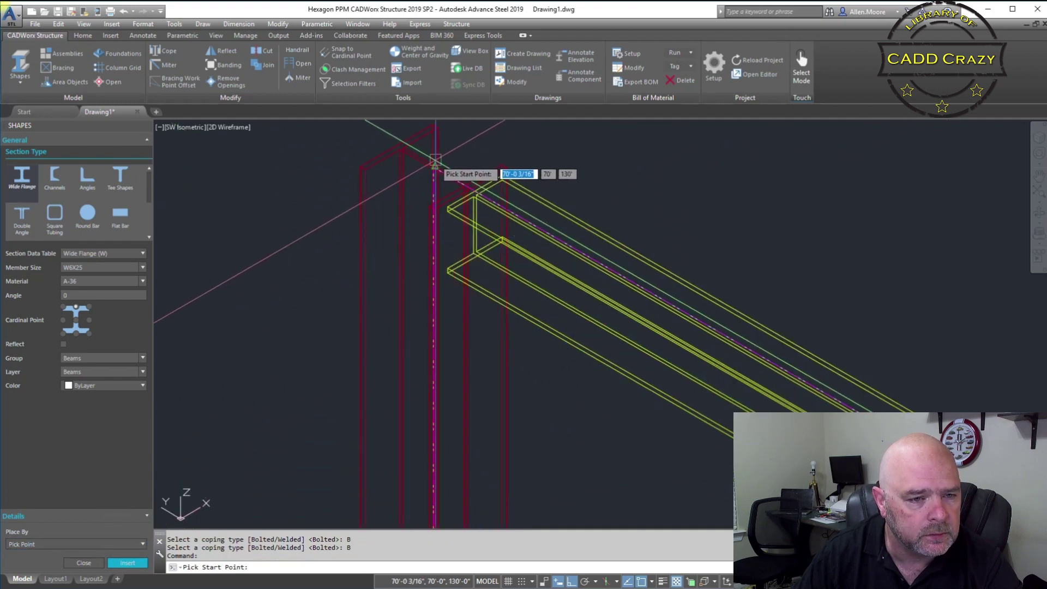
left_click(454, 194)
scroll(442, 213, "down", 8)
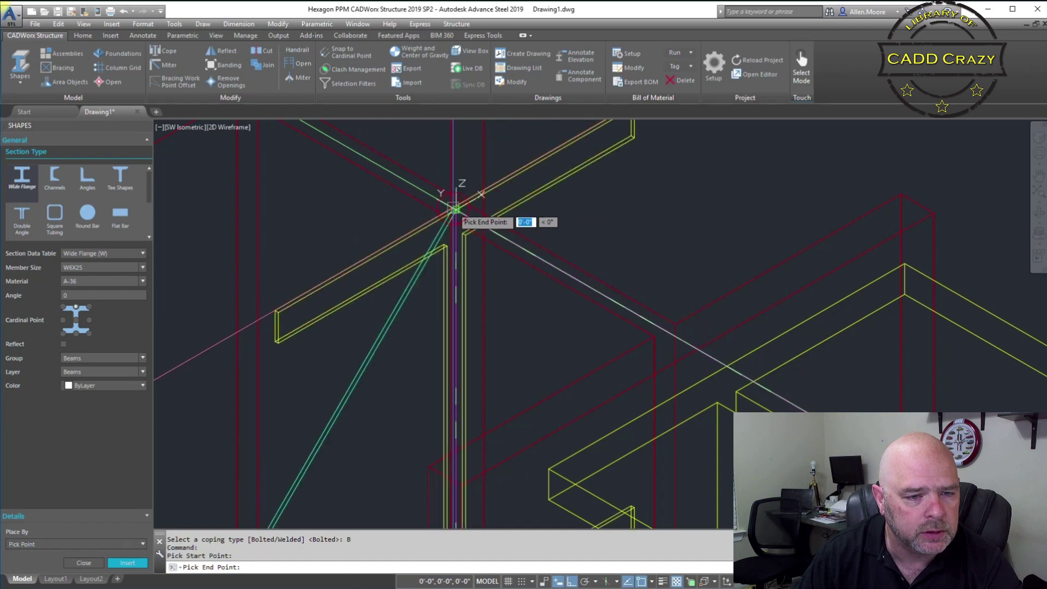
scroll(364, 279, "down", 3)
scroll(382, 295, "up", 8)
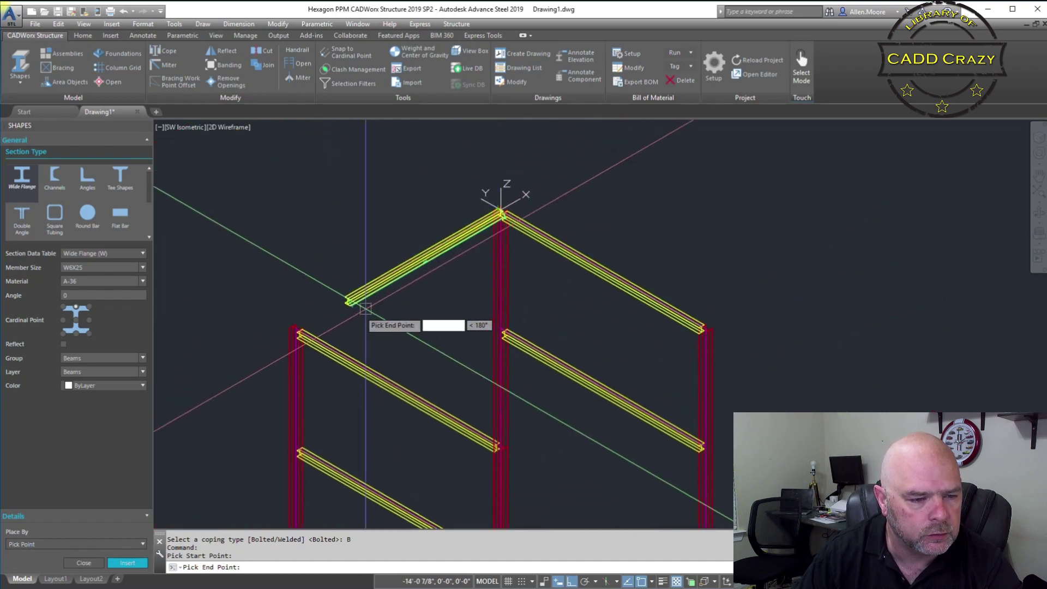
middle_click_drag(165, 282, 390, 313)
scroll(408, 302, "up", 6)
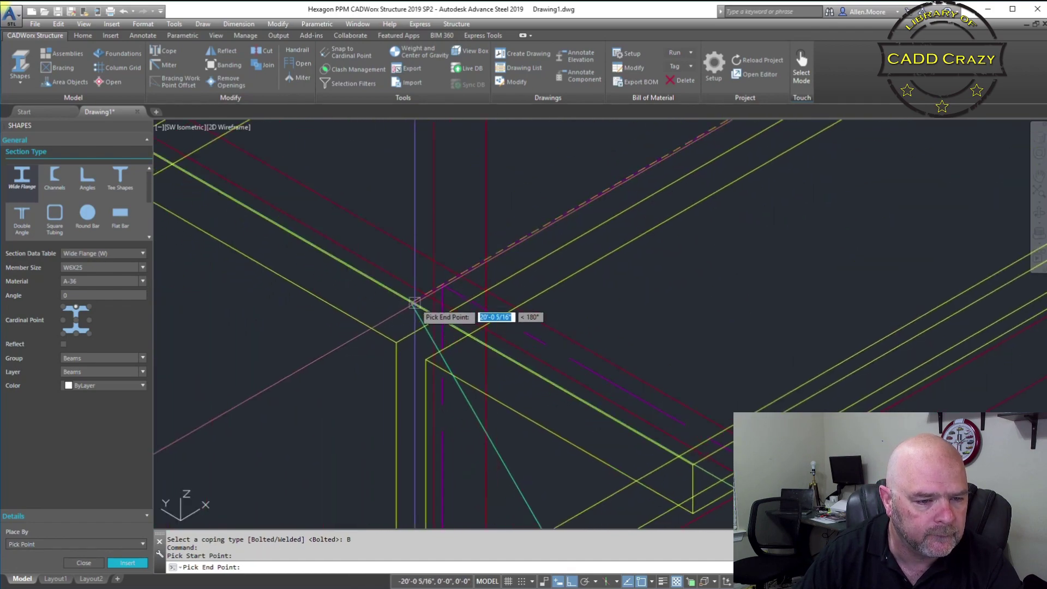
left_click(446, 282)
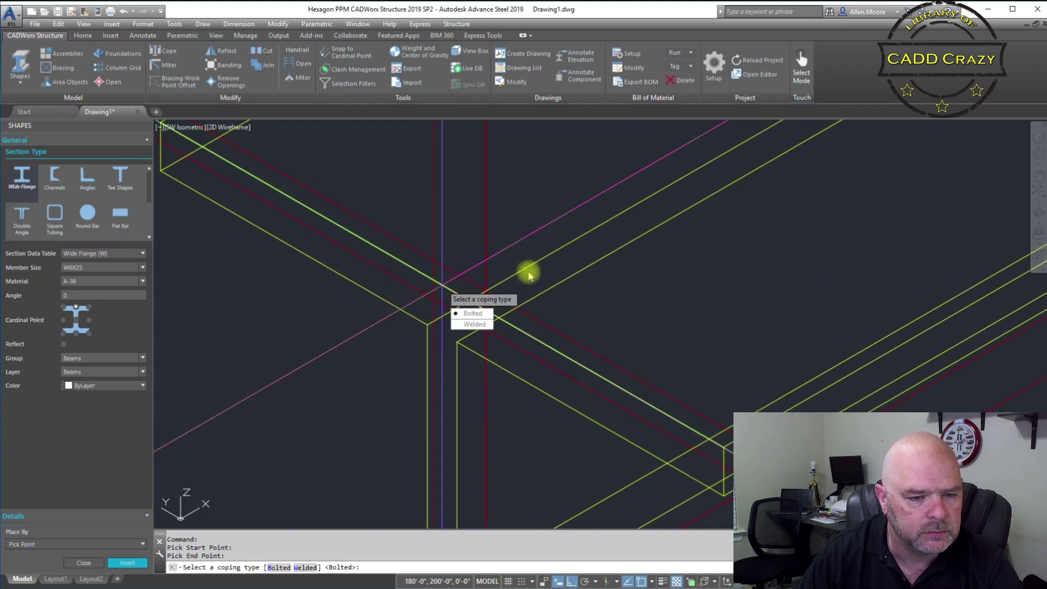
left_click(473, 314)
scroll(491, 301, "down", 5)
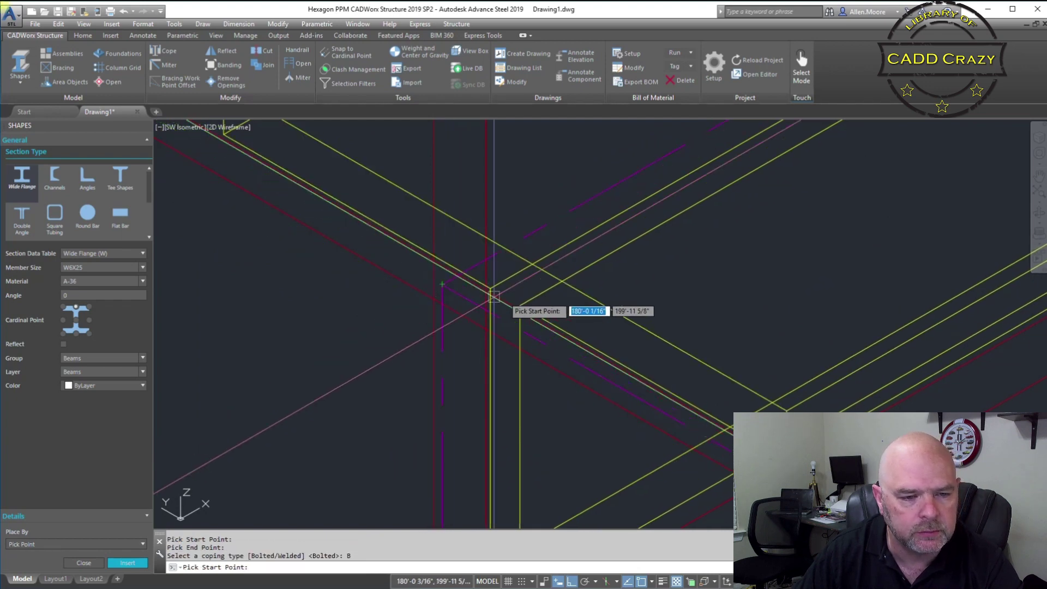
scroll(632, 264, "down", 3)
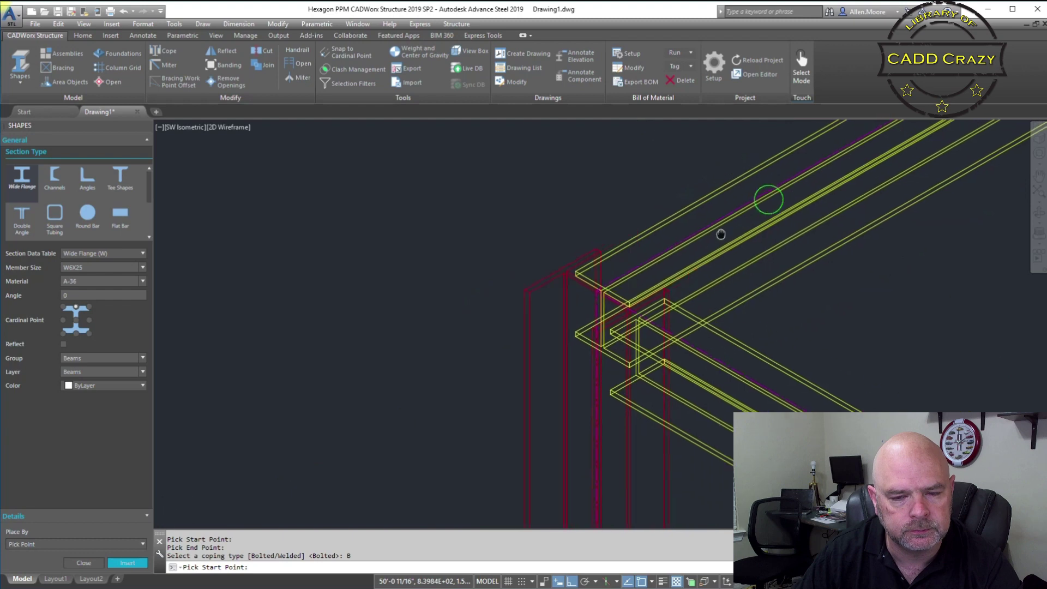
scroll(704, 262, "down", 4)
scroll(710, 283, "up", 3)
middle_click_drag(713, 285, 647, 280)
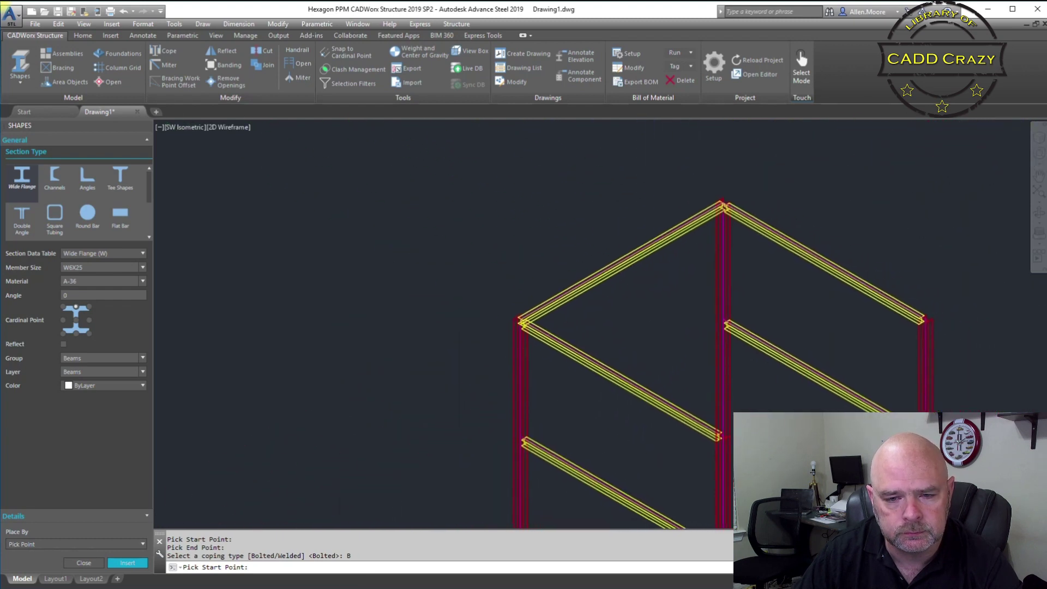
key("Escape")
key("Escape")
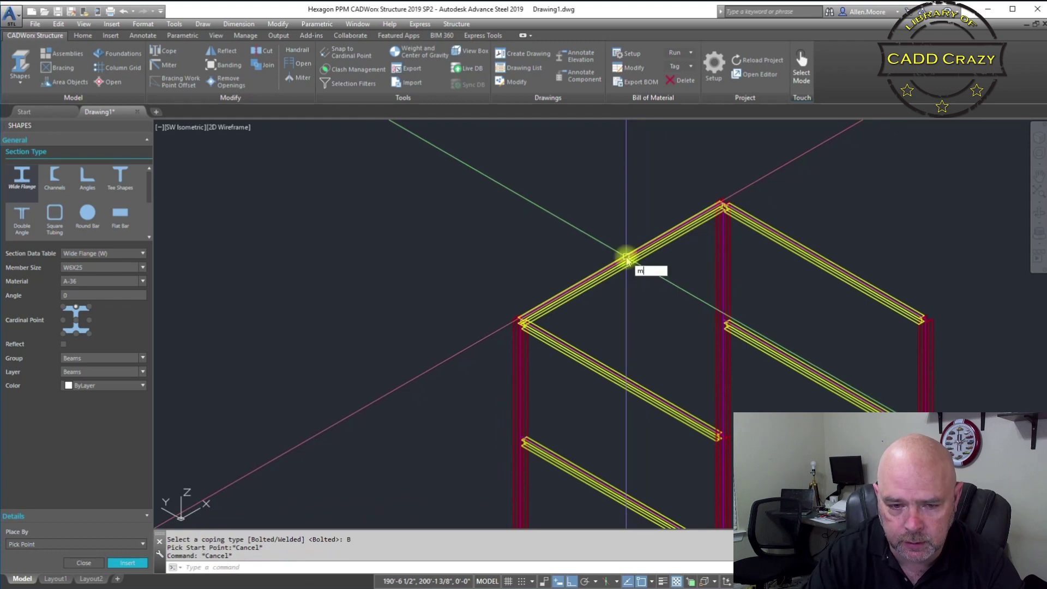
Move the beam connecting the two frames 5' straight down.
type("m")
key("Return")
left_click(626, 257)
key("Return")
left_click(594, 186)
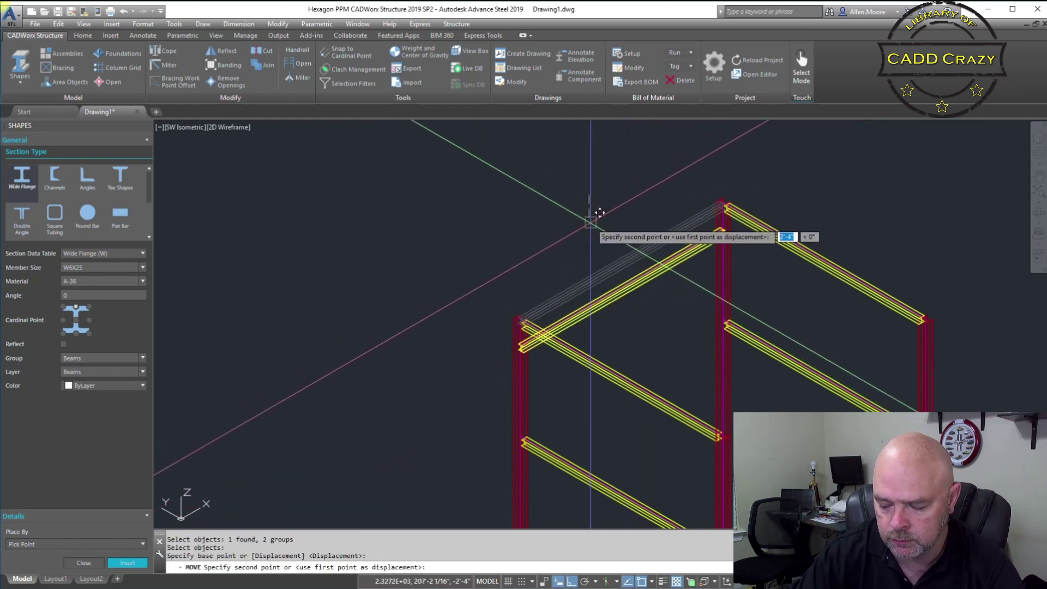
type("5'")
key("Return")
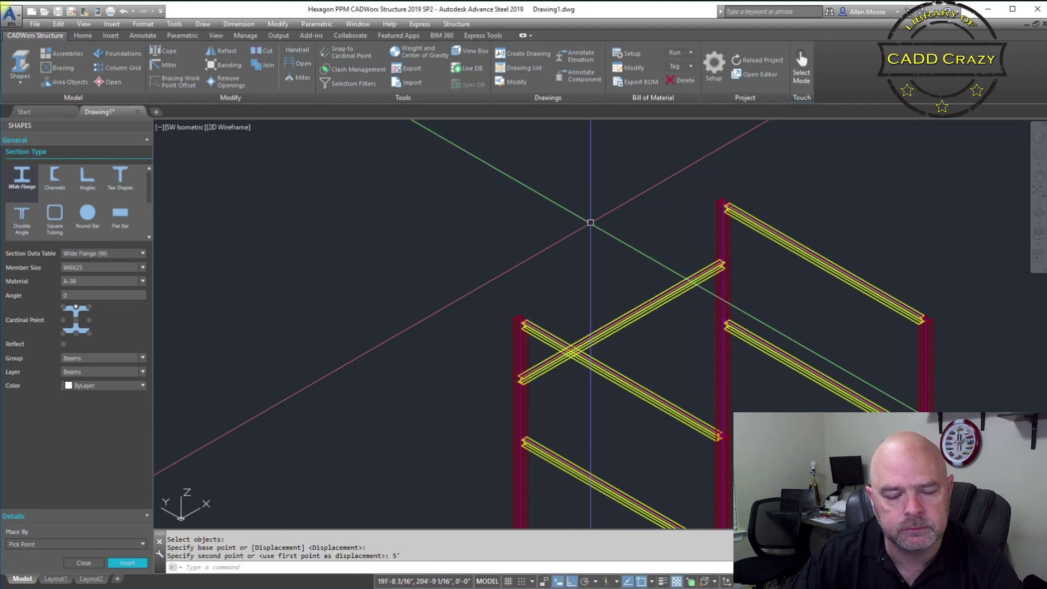
Copy the beam connecting the two frames 10' straight down.
middle_click_drag(613, 271, 567, 164)
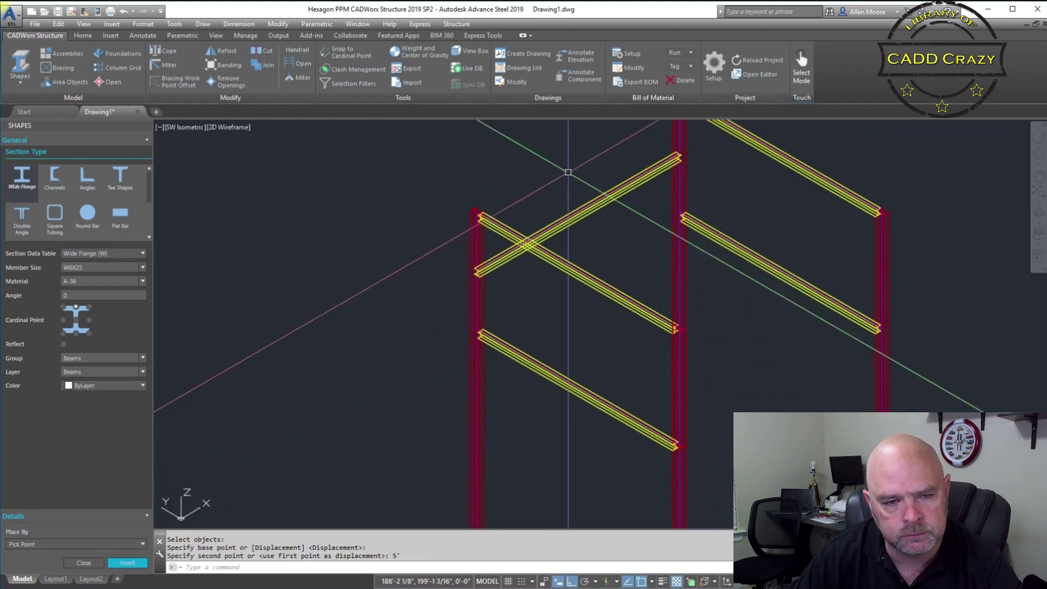
key("Escape")
key("Escape")
type("cp")
key("Return")
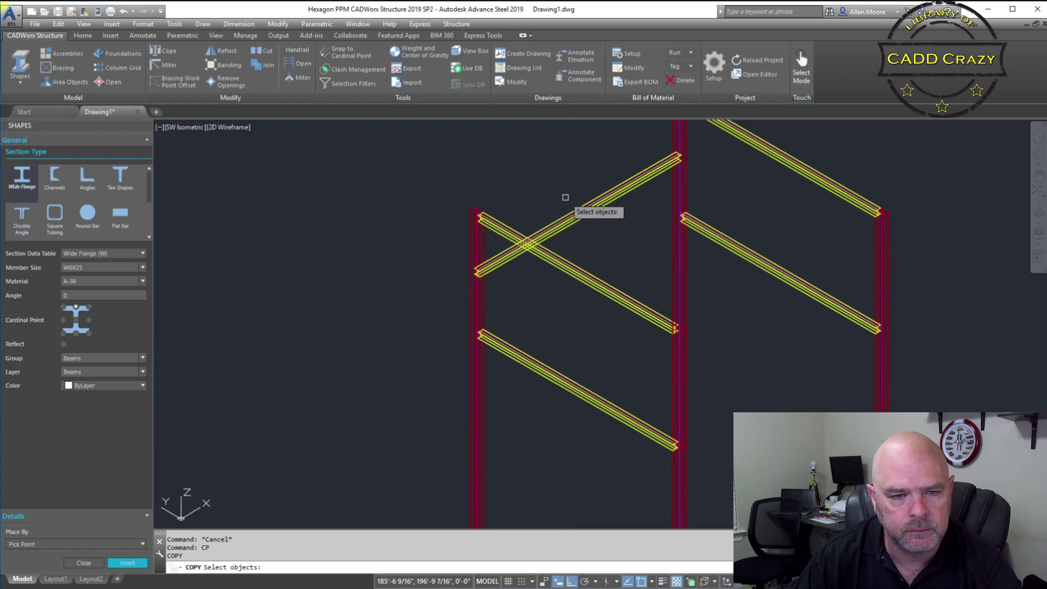
left_click(592, 206)
key("Return")
left_click(568, 166)
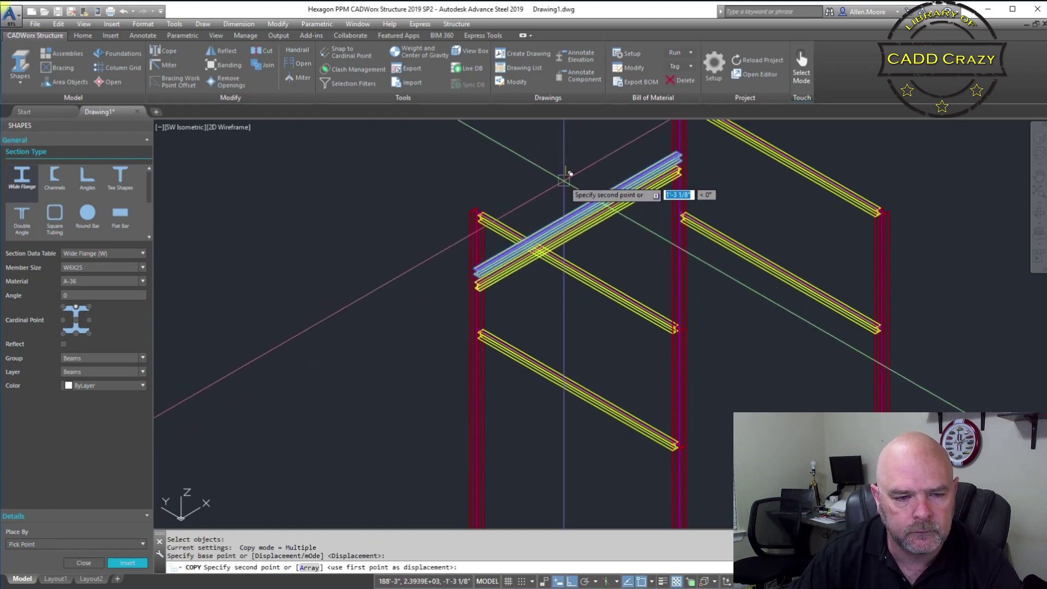
type("10")
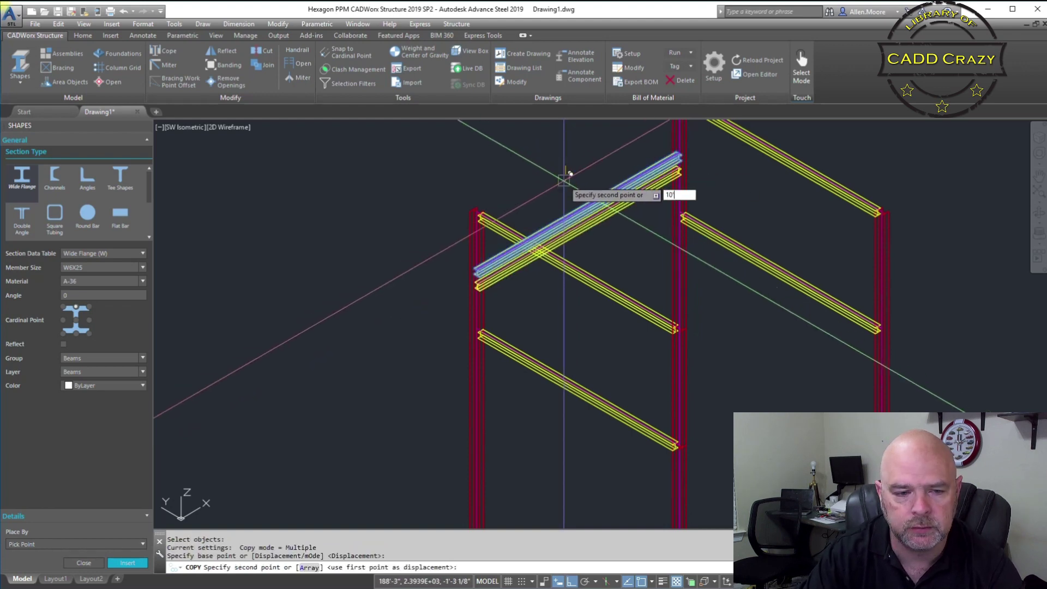
type("'")
key("Return")
key("Return")
Copy both beams connecting the frames' left columns 20' horizontally across to the frames' right columns.
middle_click_drag(649, 234, 557, 222)
key("Escape")
key("Escape")
type("Cp")
key("Return")
left_click(534, 167)
left_click(587, 255)
key("Return")
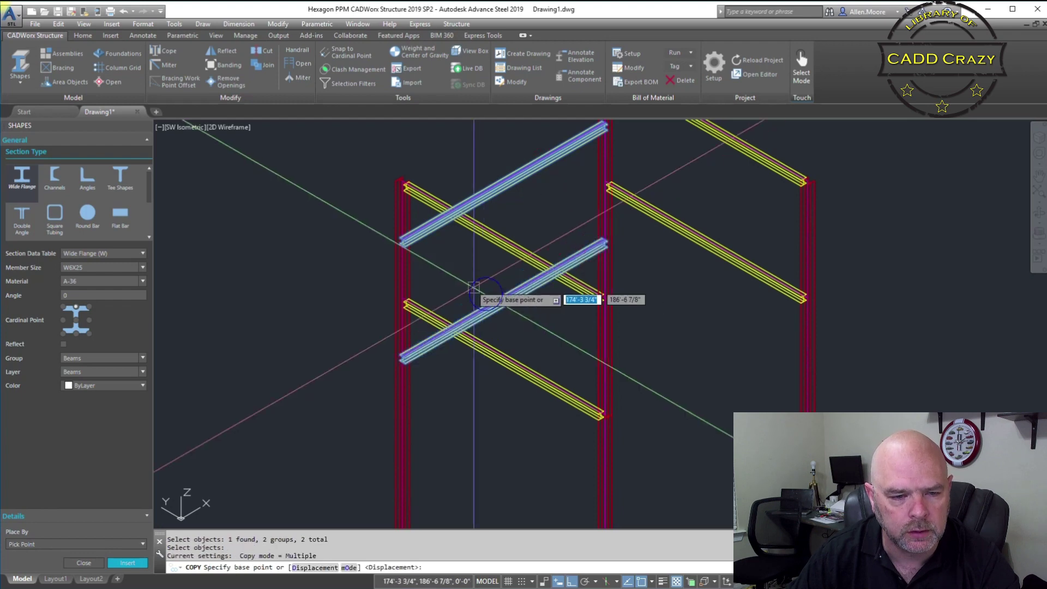
left_click(464, 266)
type("20")
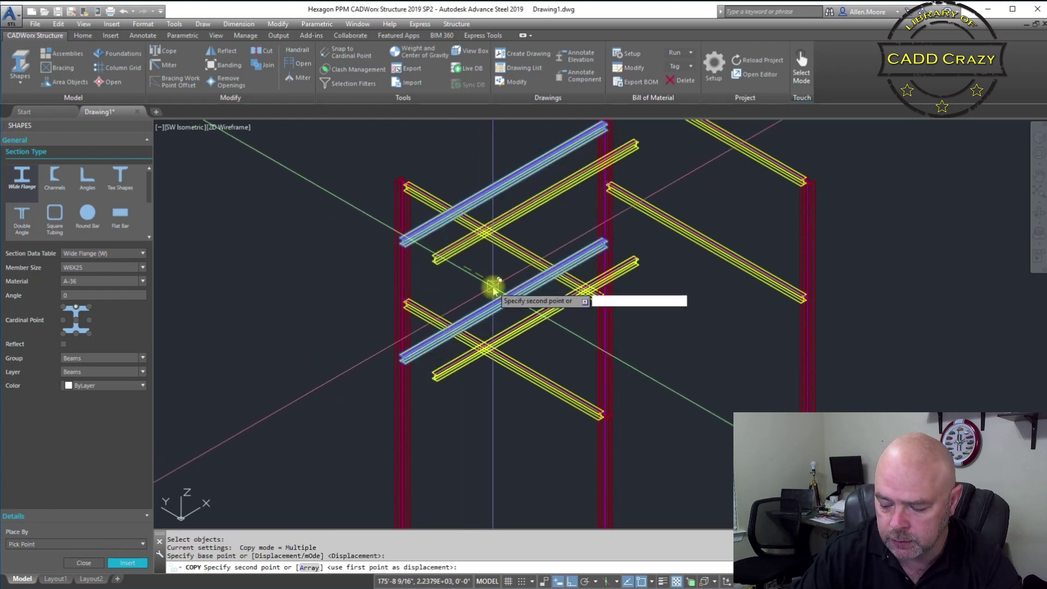
type("'")
key("Return")
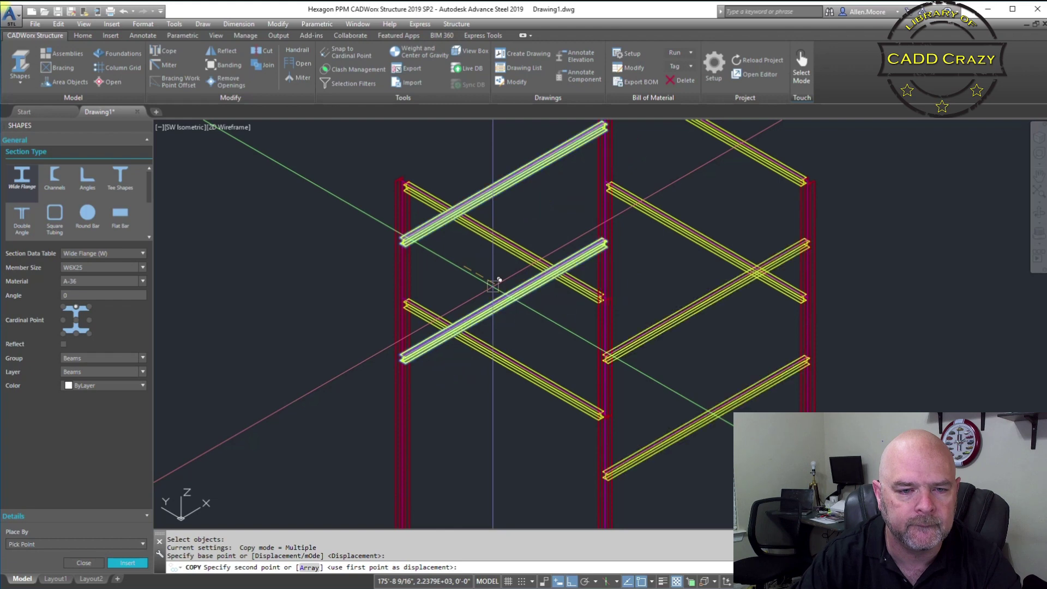
key("Return")
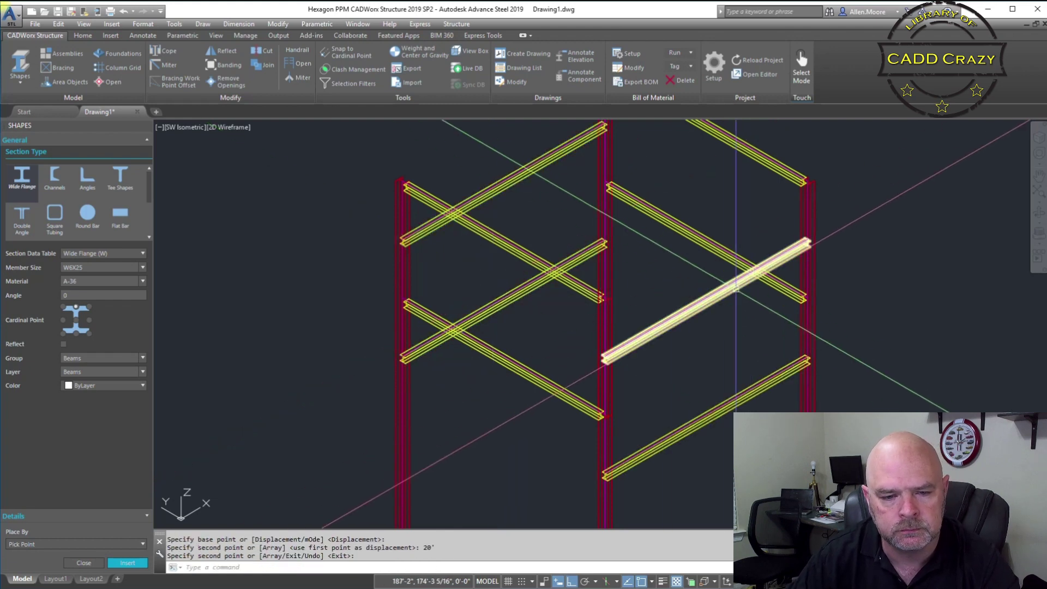
Display the completed column and beam structure in the Shaded visual style.
scroll(720, 297, "down", 2)
middle_click_drag(720, 297, 648, 289)
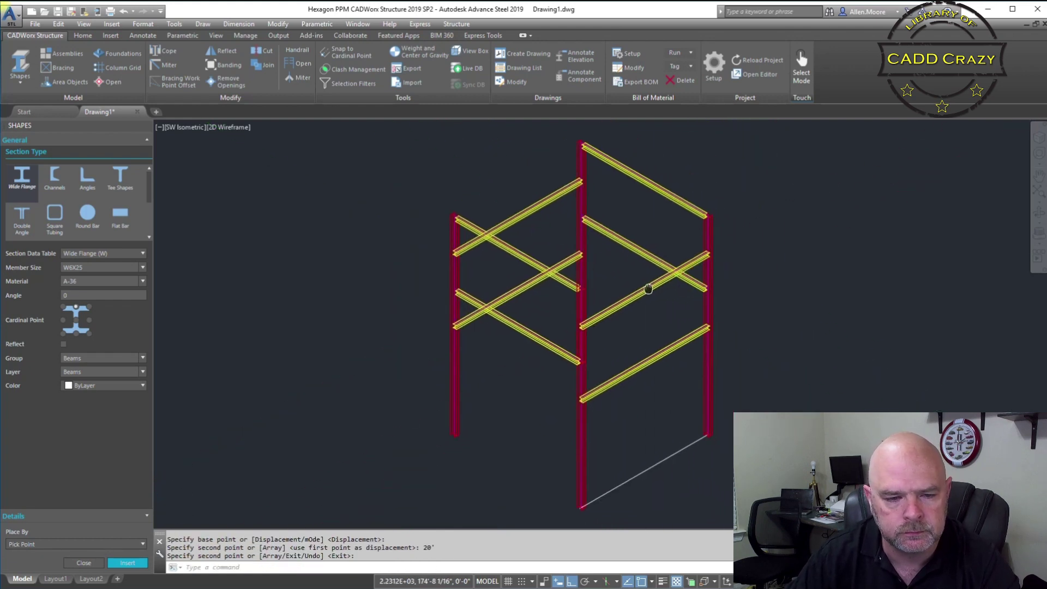
left_click(239, 130)
left_click(252, 201)
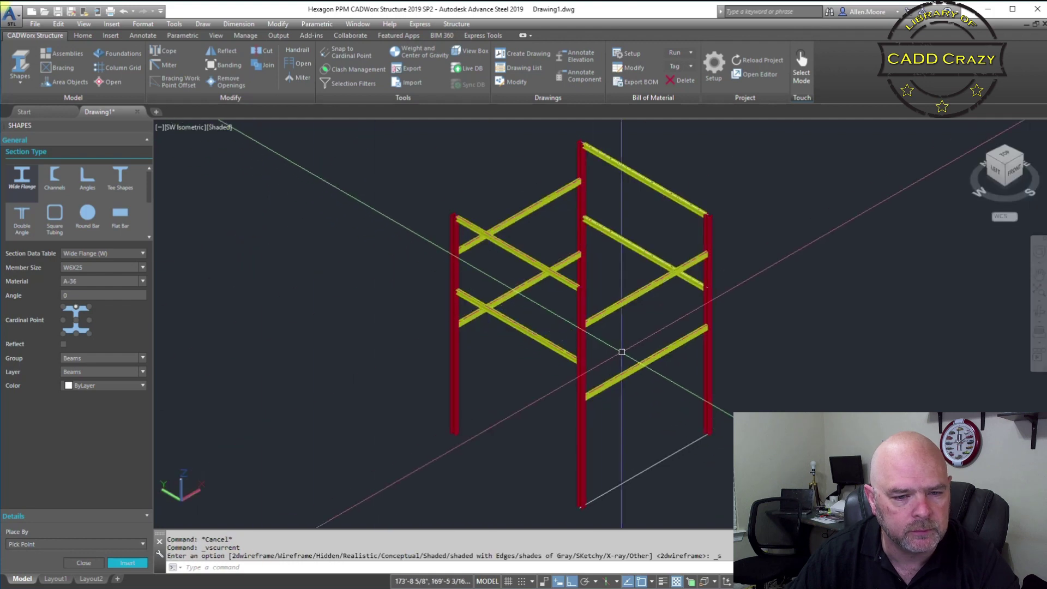
scroll(594, 343, "up", 2)
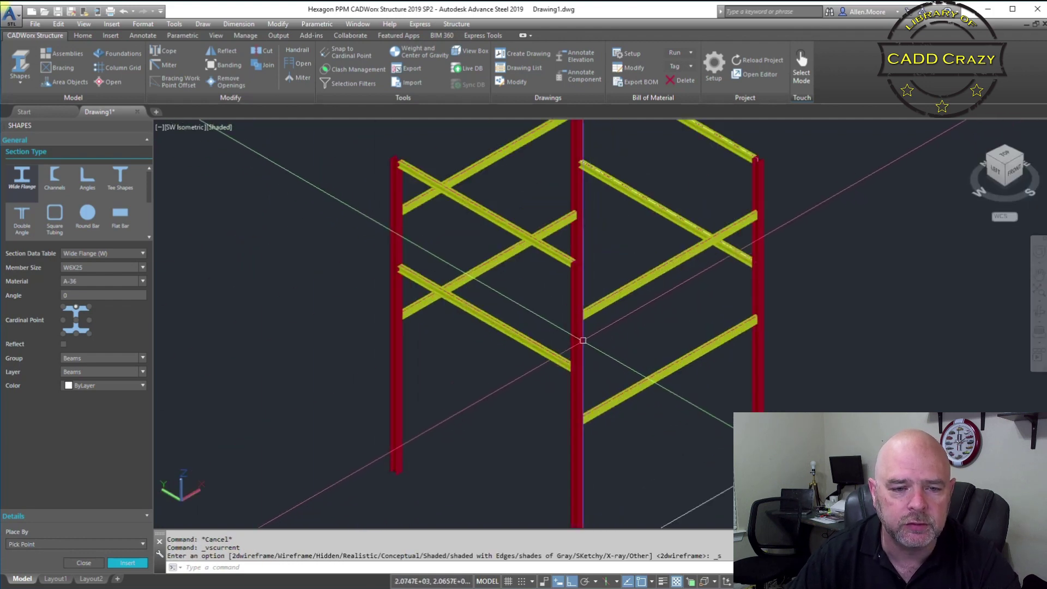
middle_click_drag(582, 289, 575, 350)
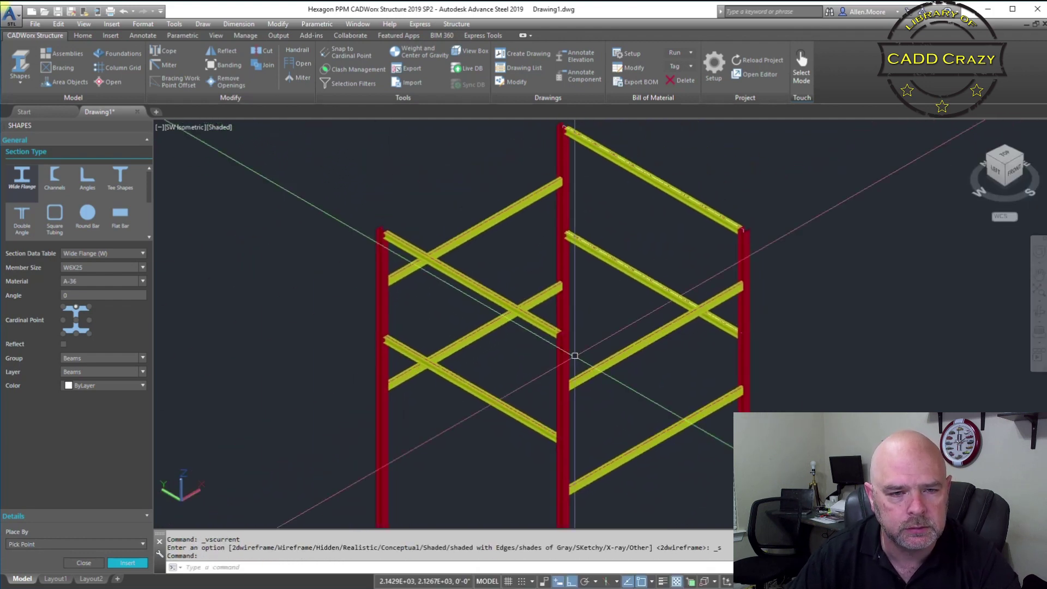
mouse_move(553, 347)
middle_mouse_down("shift")
mouse_move(624, 316)
mouse_move(699, 306)
mouse_move(776, 313)
mouse_move(636, 346)
mouse_move(526, 346)
mouse_move(597, 356)
middle_mouse_up("shift")
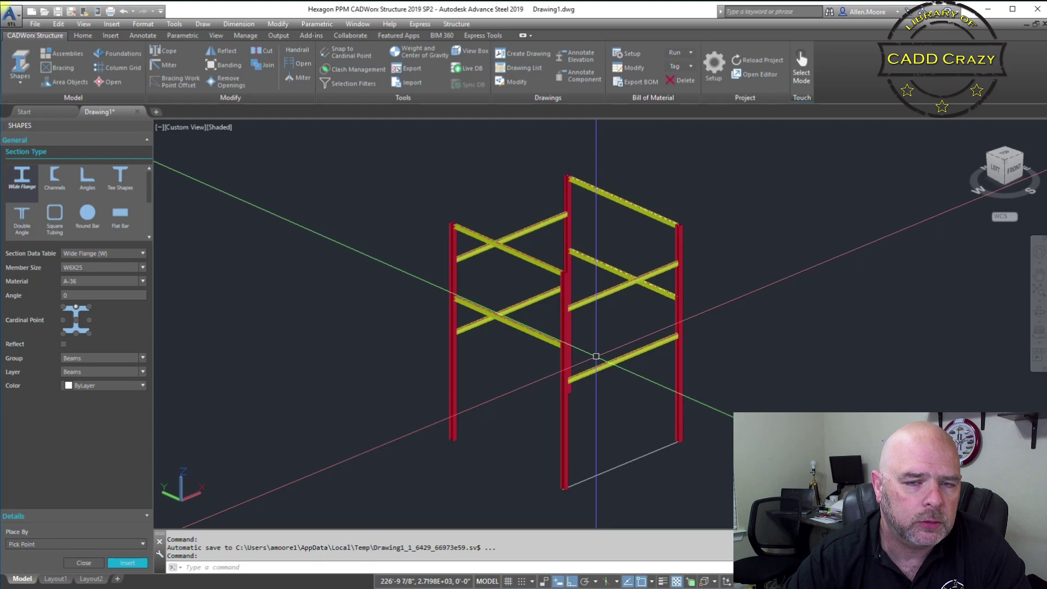